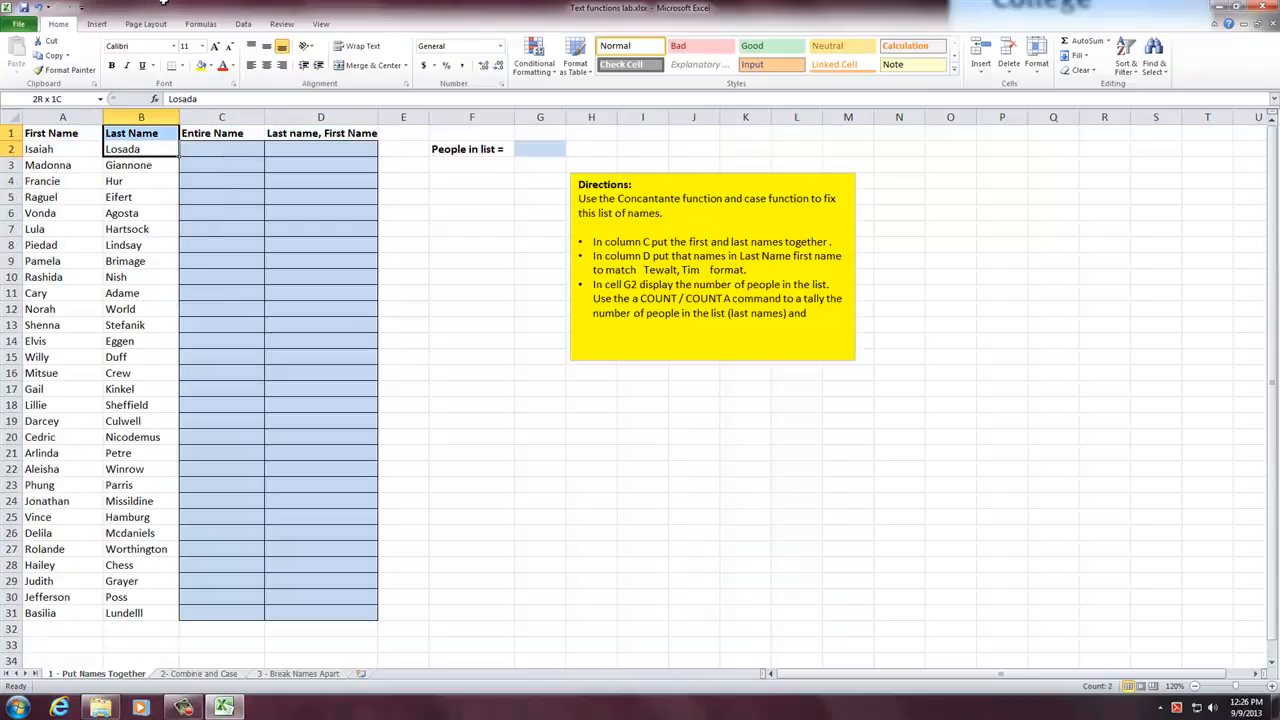
# Try to join the first and last names in C2 with =A2+B2, and clear the cell
pyautogui.click(48, 148)
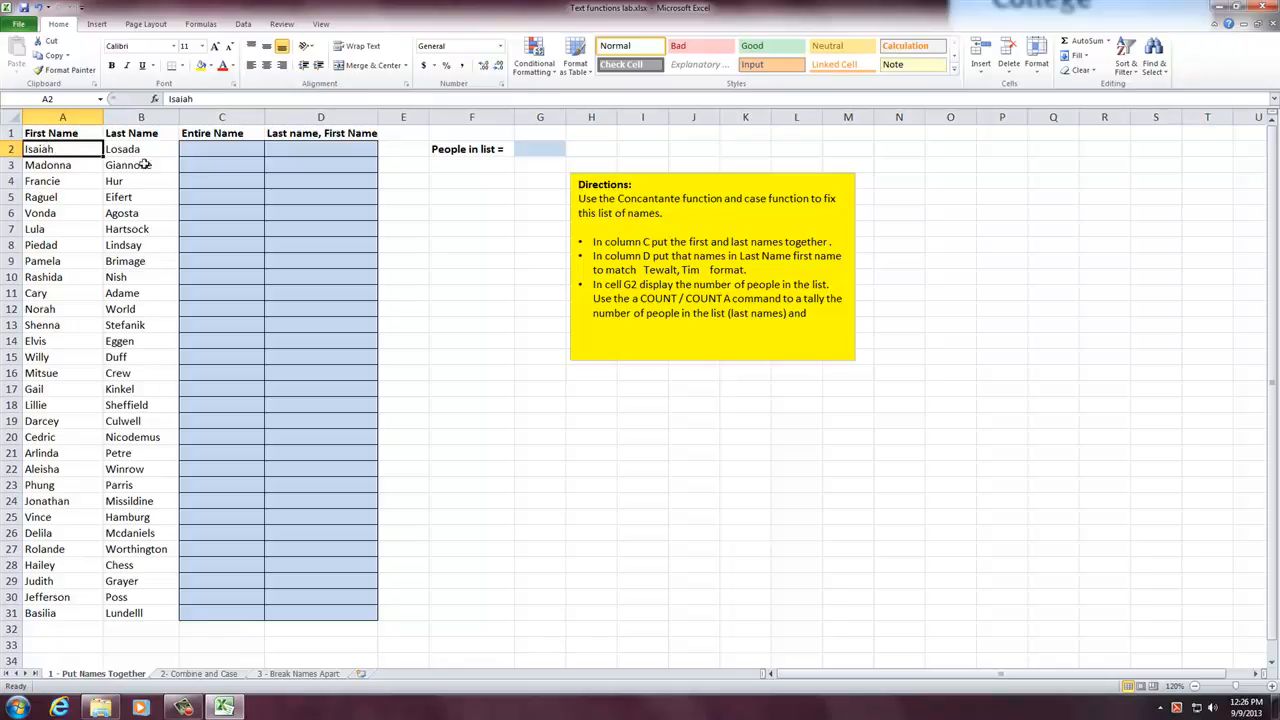
pyautogui.click(214, 150)
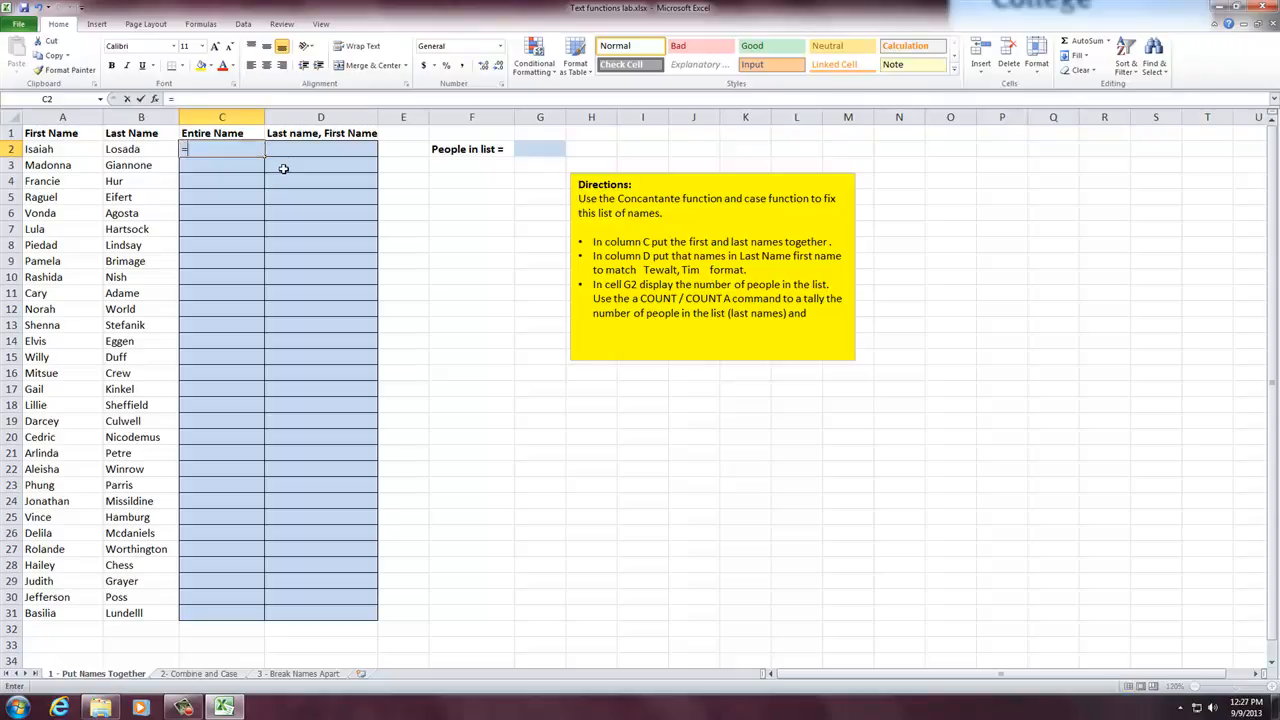
pyautogui.write('=')
pyautogui.click(35, 148)
pyautogui.write('+')
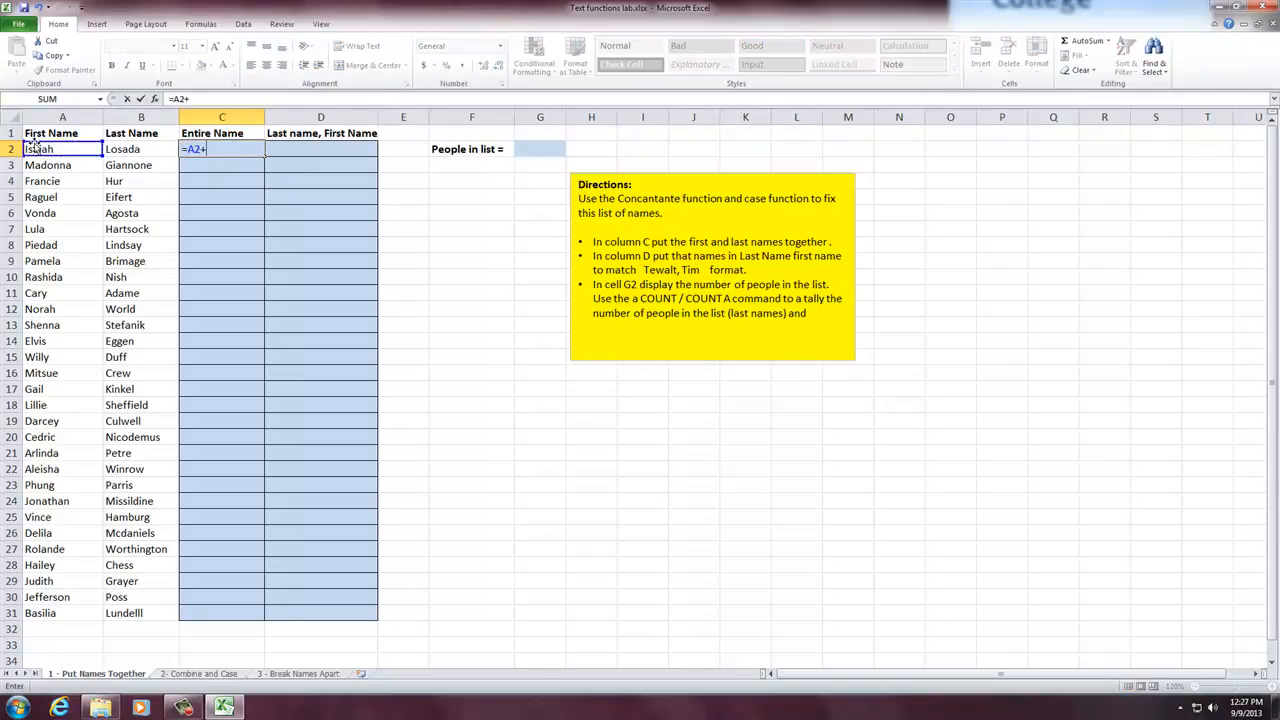
pyautogui.click(125, 148)
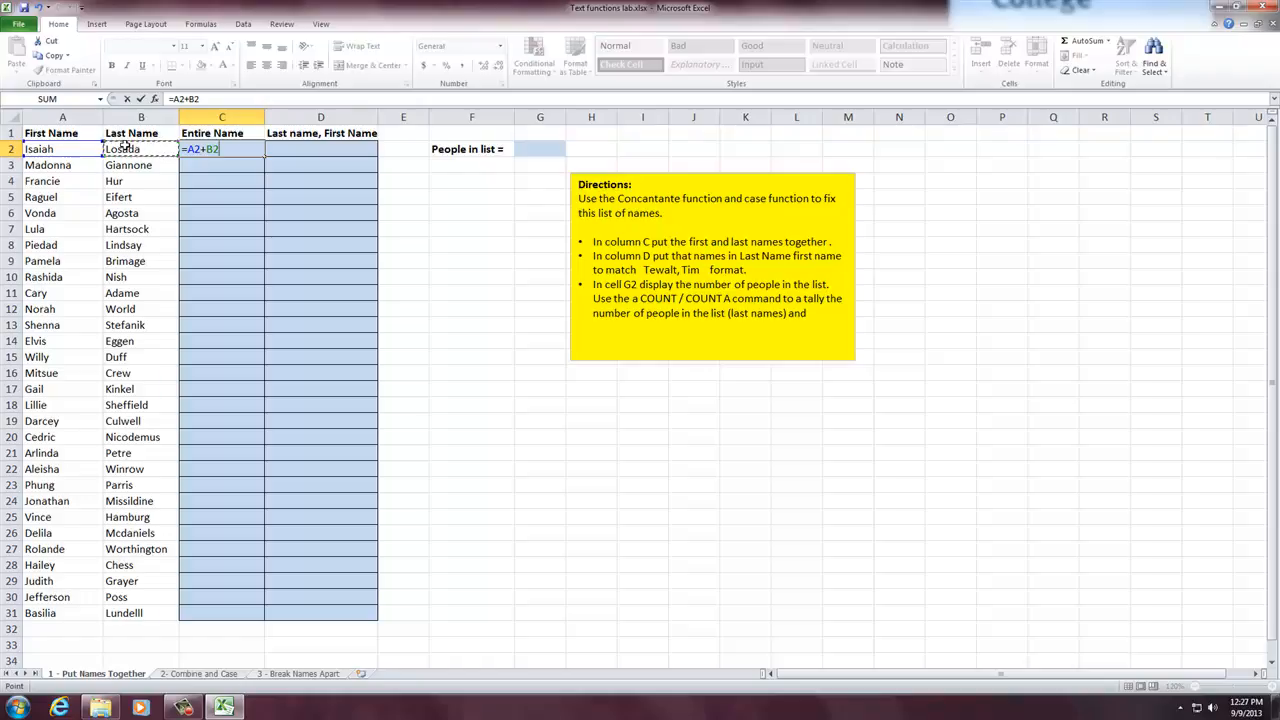
pyautogui.press('Return')
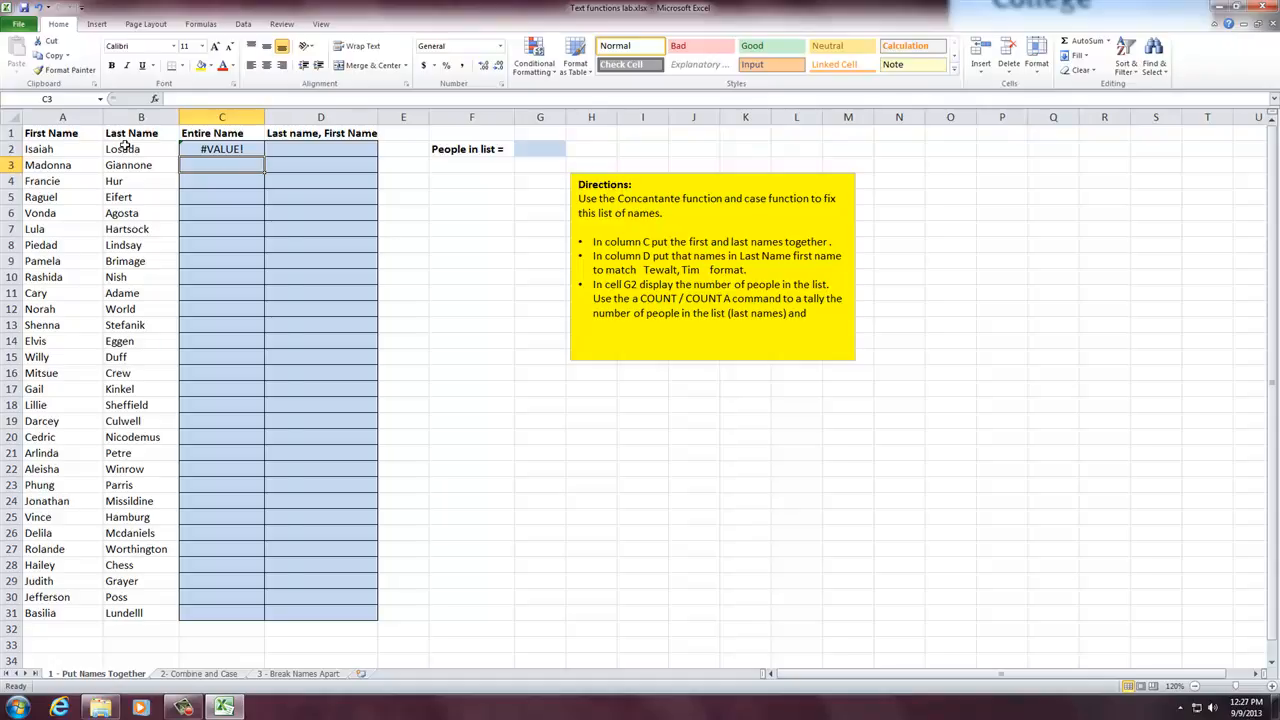
pyautogui.click(215, 148)
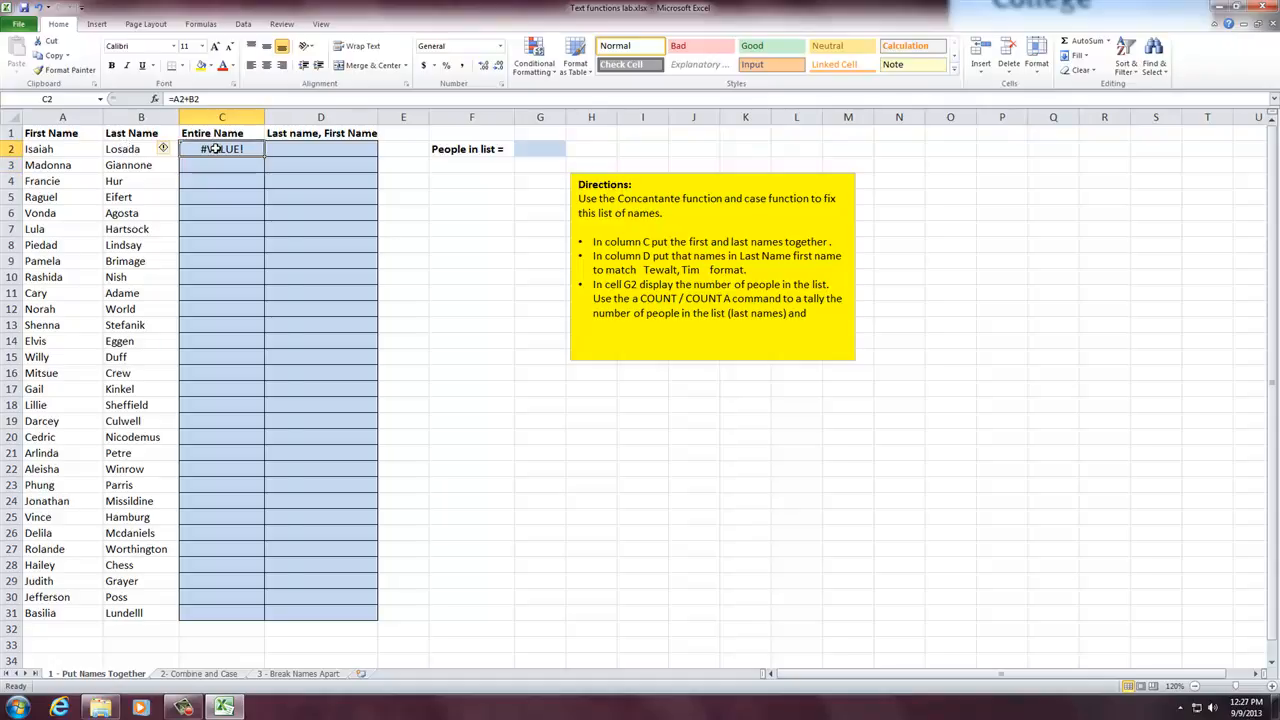
pyautogui.press('Delete')
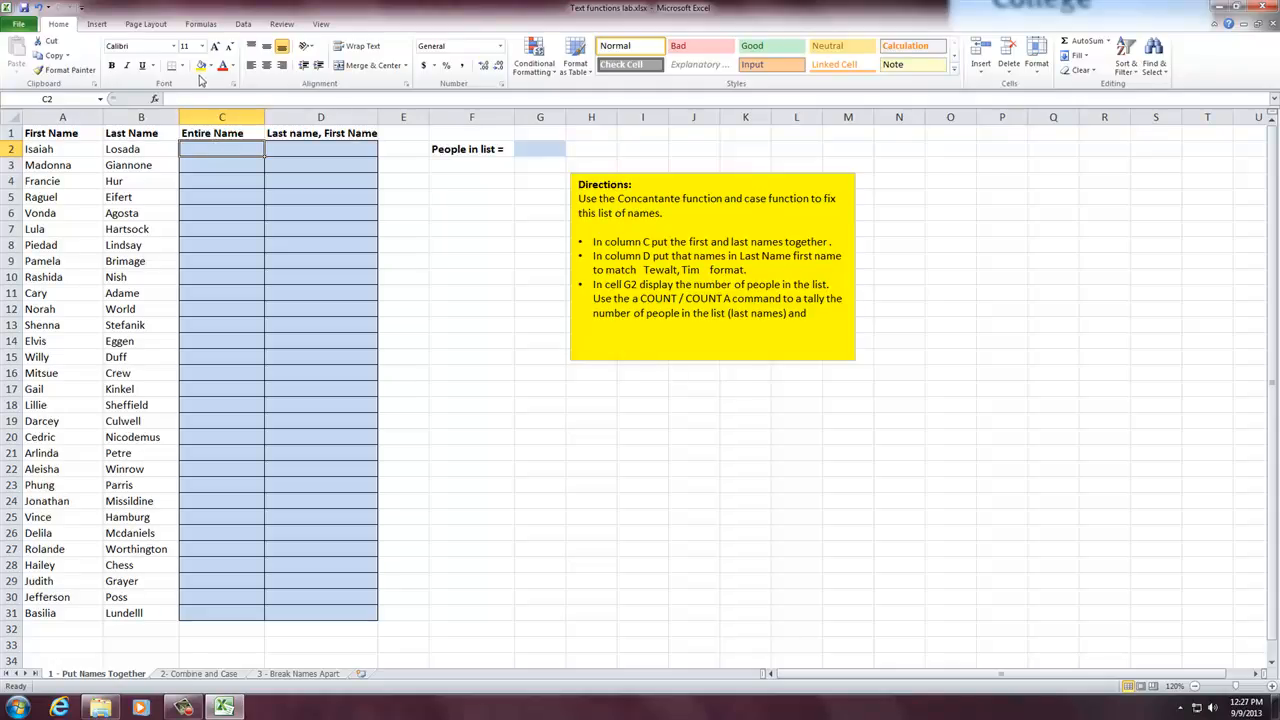
# Look up the CONCATENATE function in the Text category of the function list for C2
pyautogui.click(154, 98)
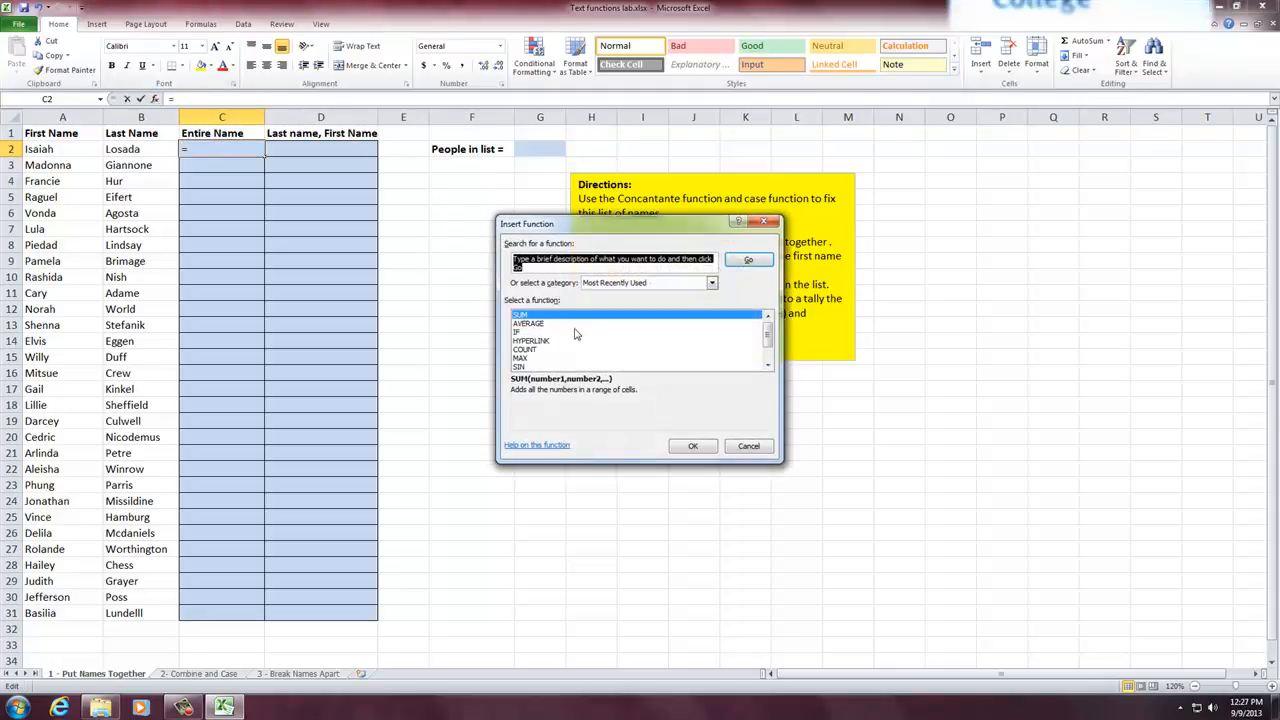
pyautogui.click(711, 283)
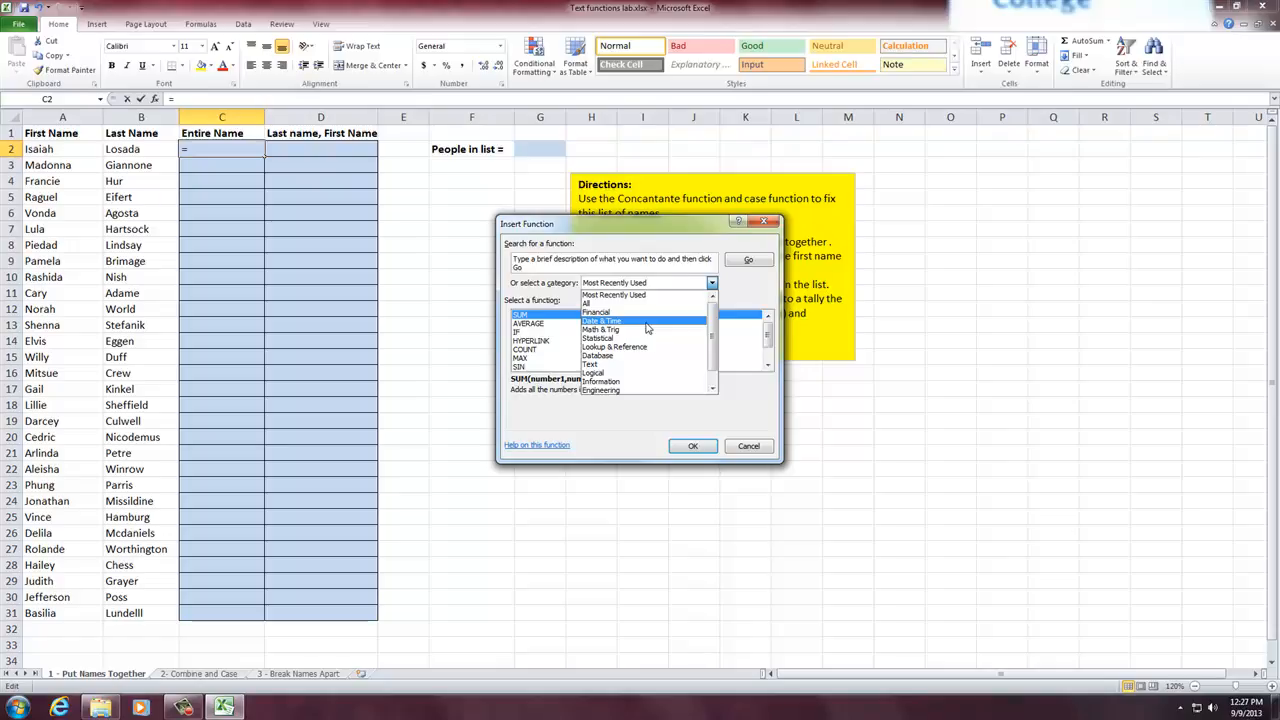
pyautogui.click(640, 370)
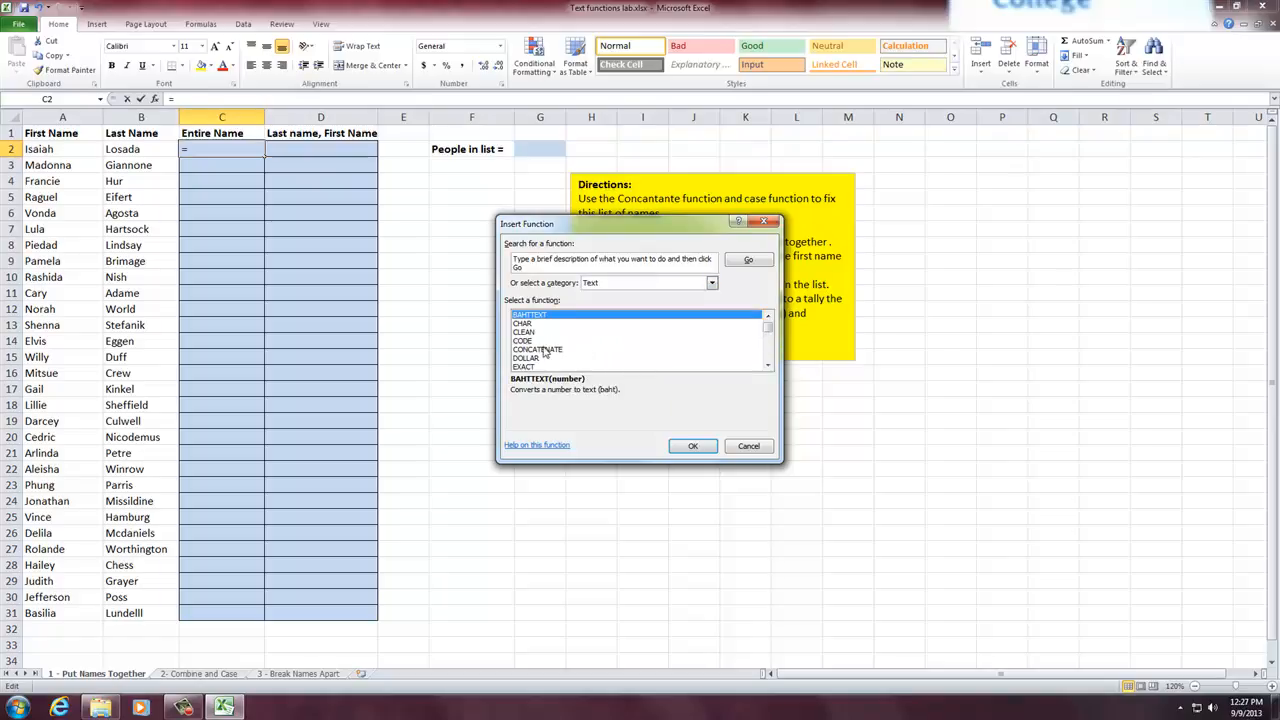
pyautogui.click(576, 353)
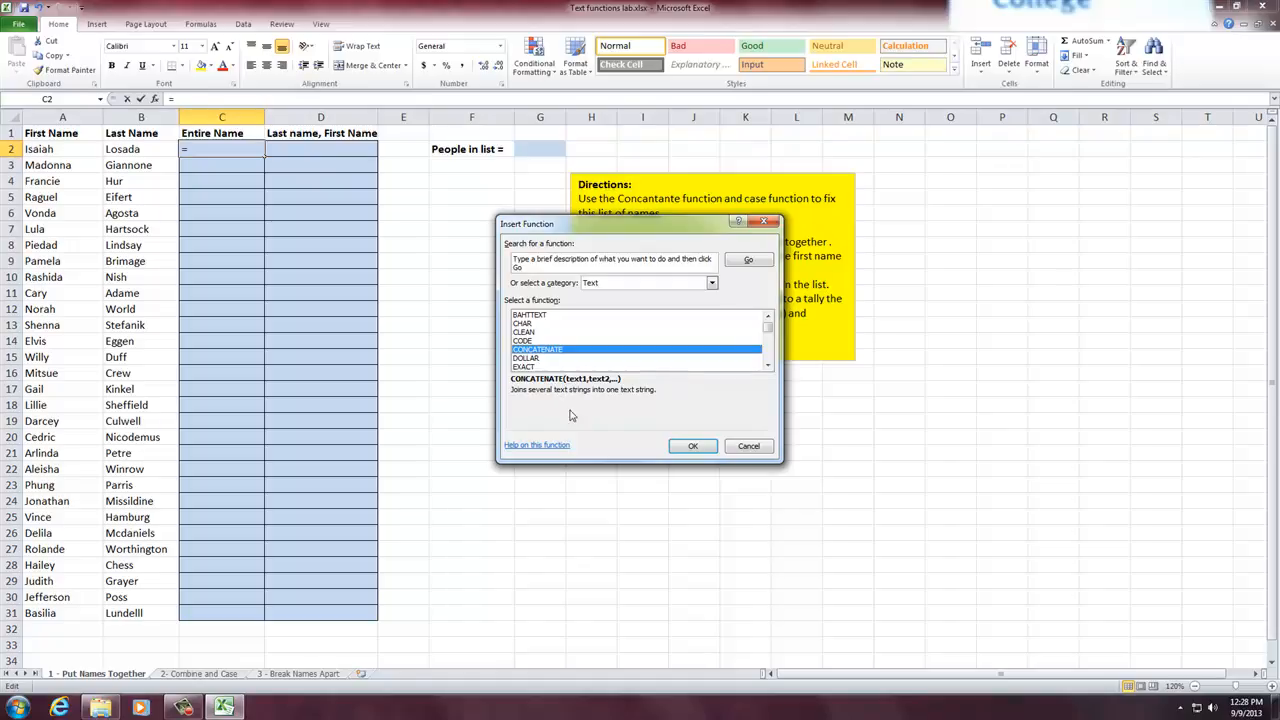
# Examine the description, syntax and example formulas in the CONCATENATE help article, and close it without inserting the function
pyautogui.click(549, 451)
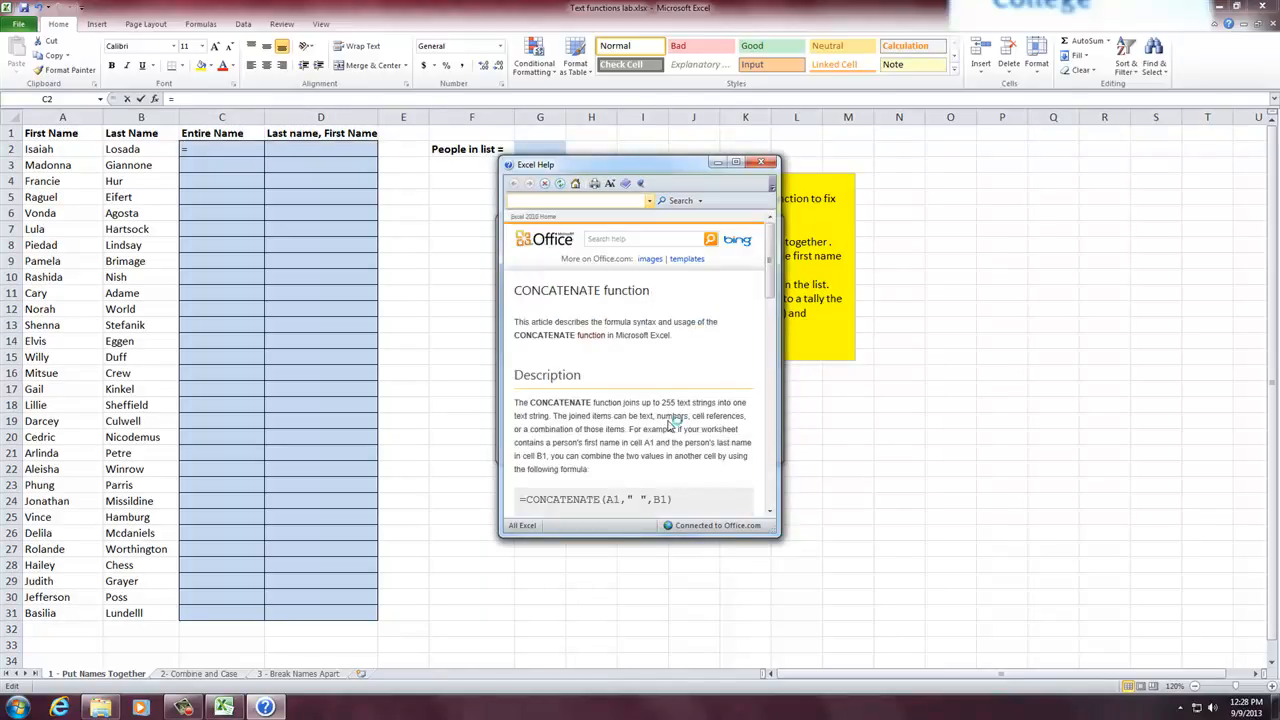
pyautogui.scroll(-2, 669, 426)
pyautogui.scroll(-6, 669, 426)
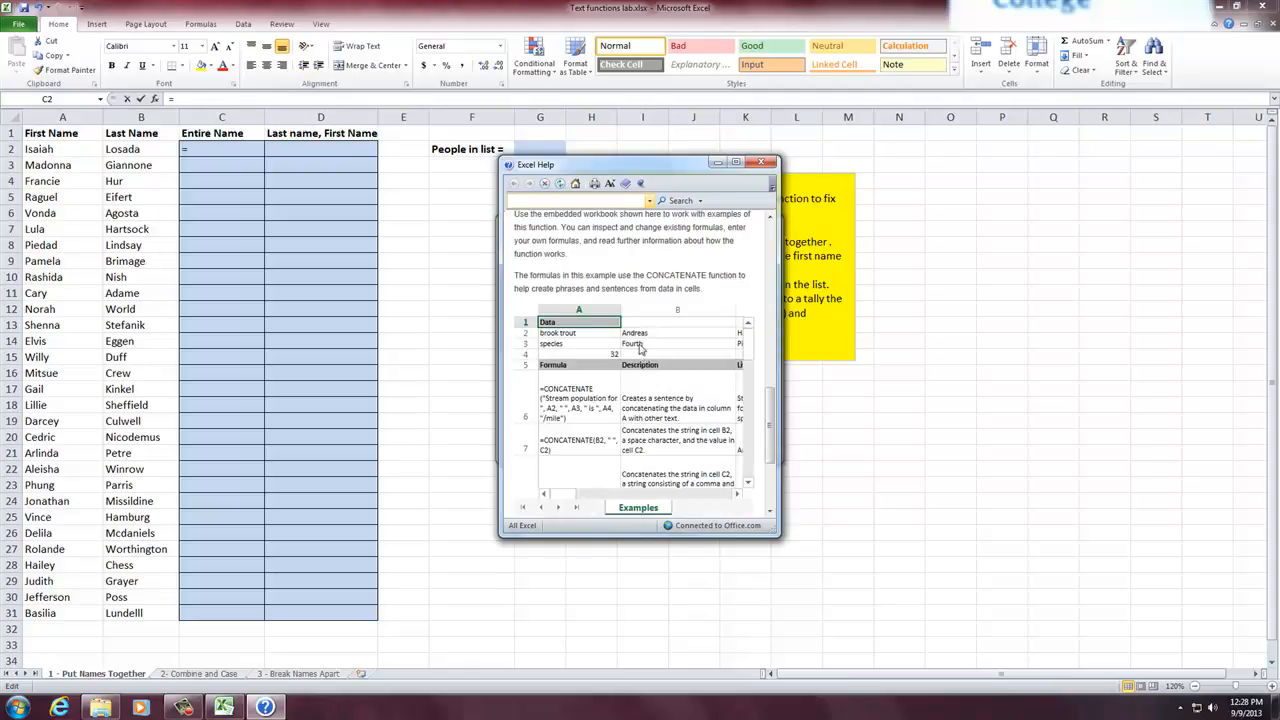
pyautogui.scroll(2, 650, 368)
pyautogui.scroll(4, 650, 368)
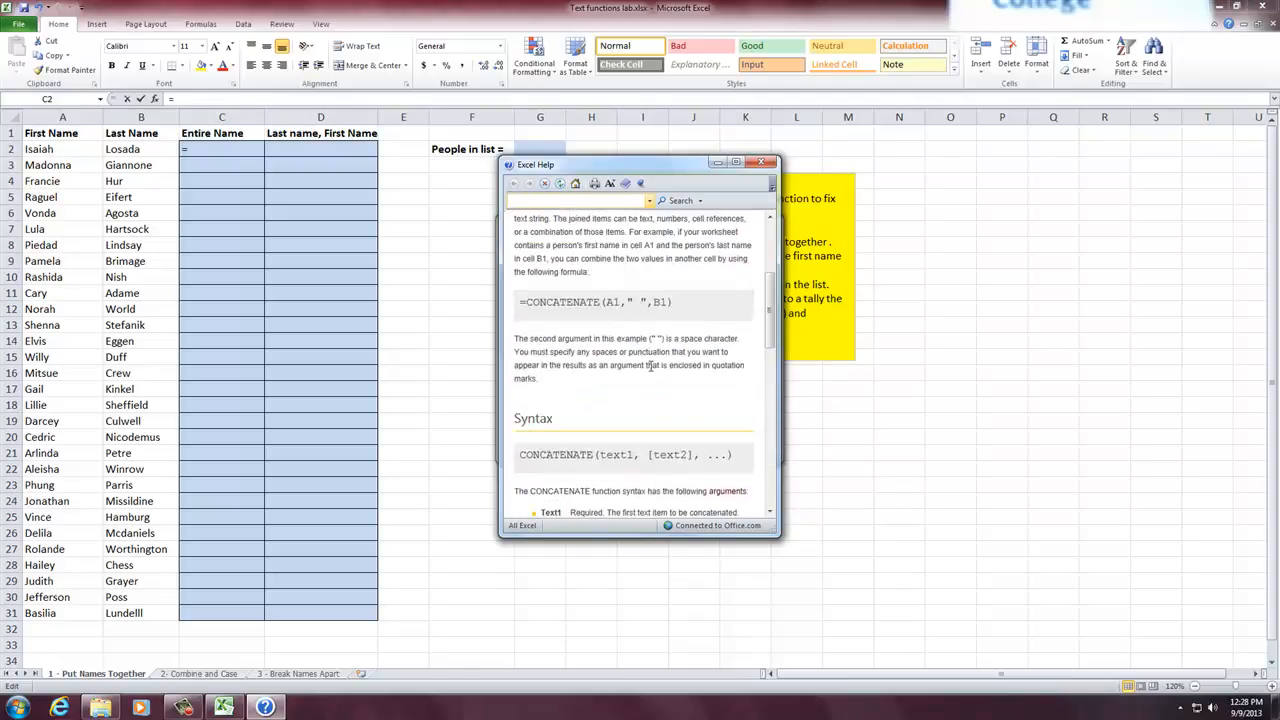
pyautogui.scroll(1, 650, 368)
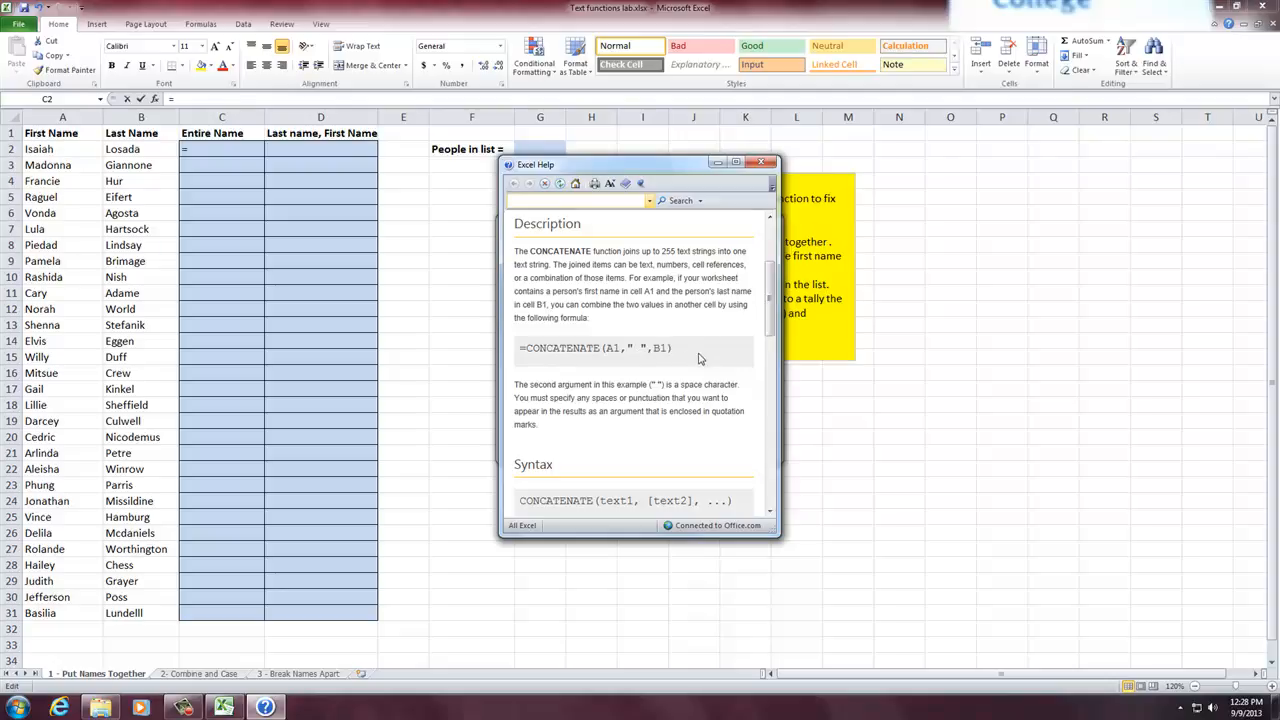
pyautogui.scroll(-1, 700, 356)
pyautogui.scroll(-1, 700, 356)
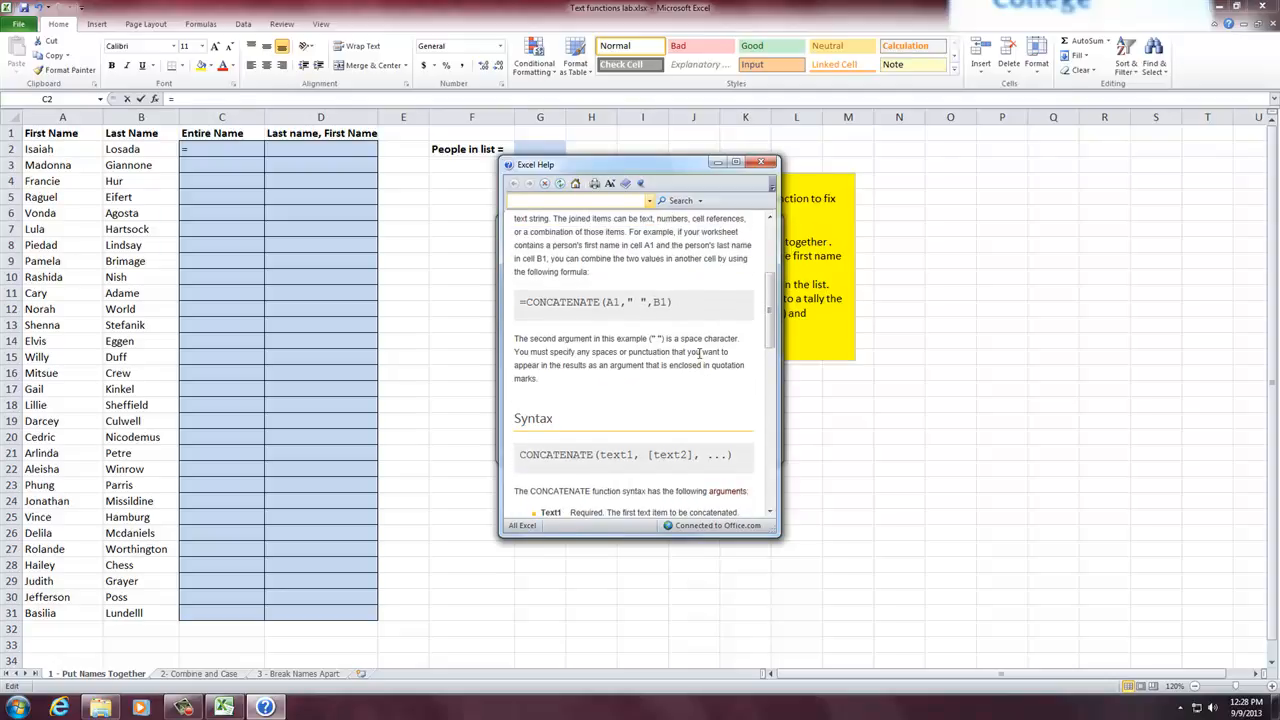
pyautogui.scroll(-5, 700, 352)
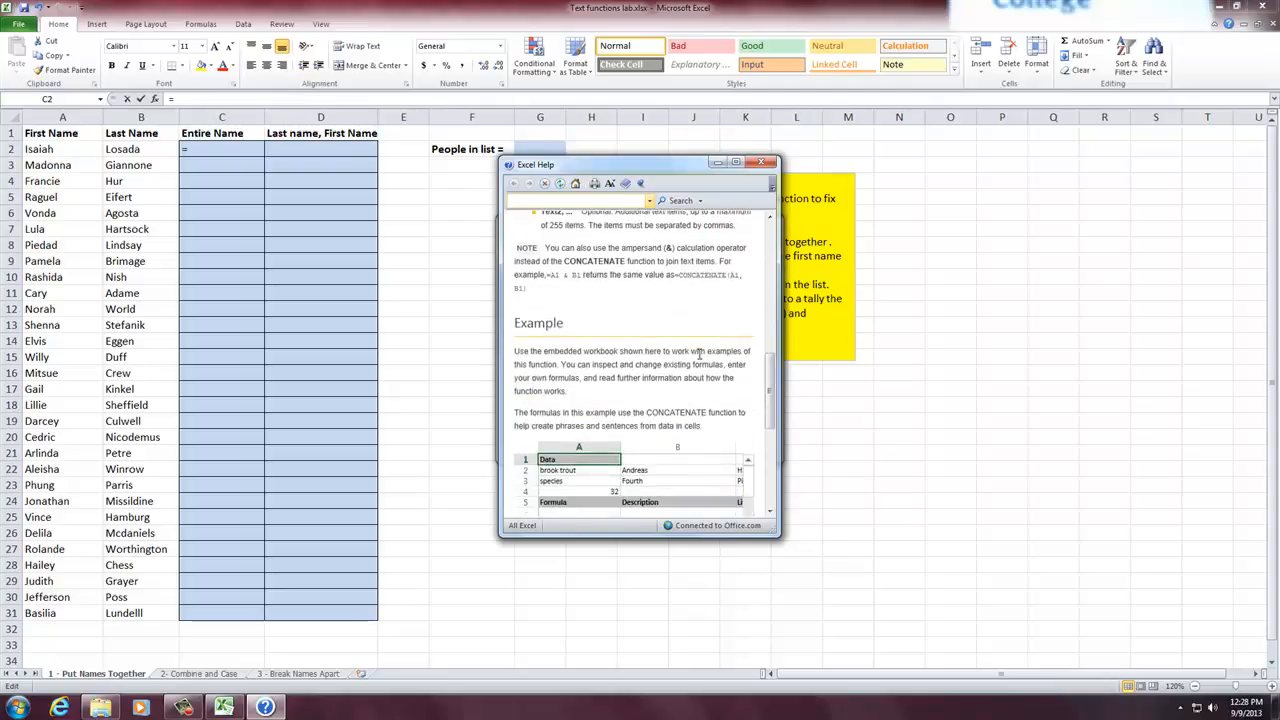
pyautogui.scroll(-4, 700, 355)
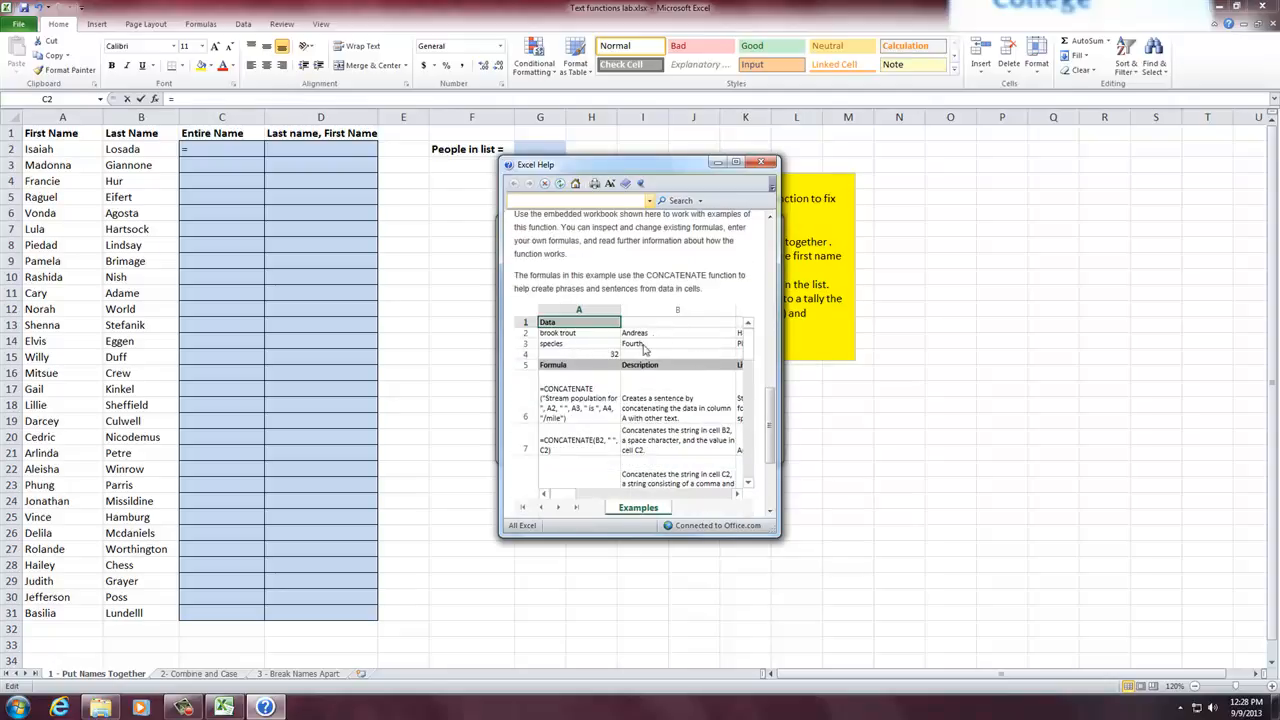
pyautogui.scroll(-3, 585, 430)
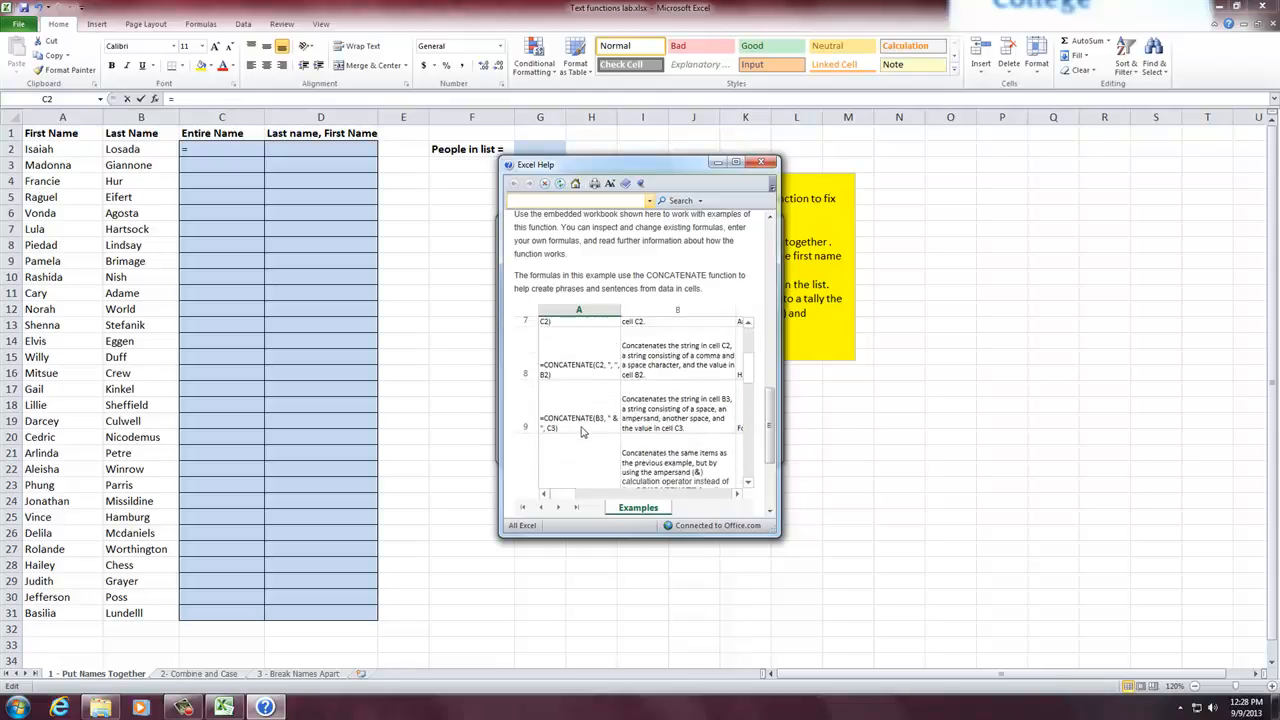
pyautogui.click(760, 164)
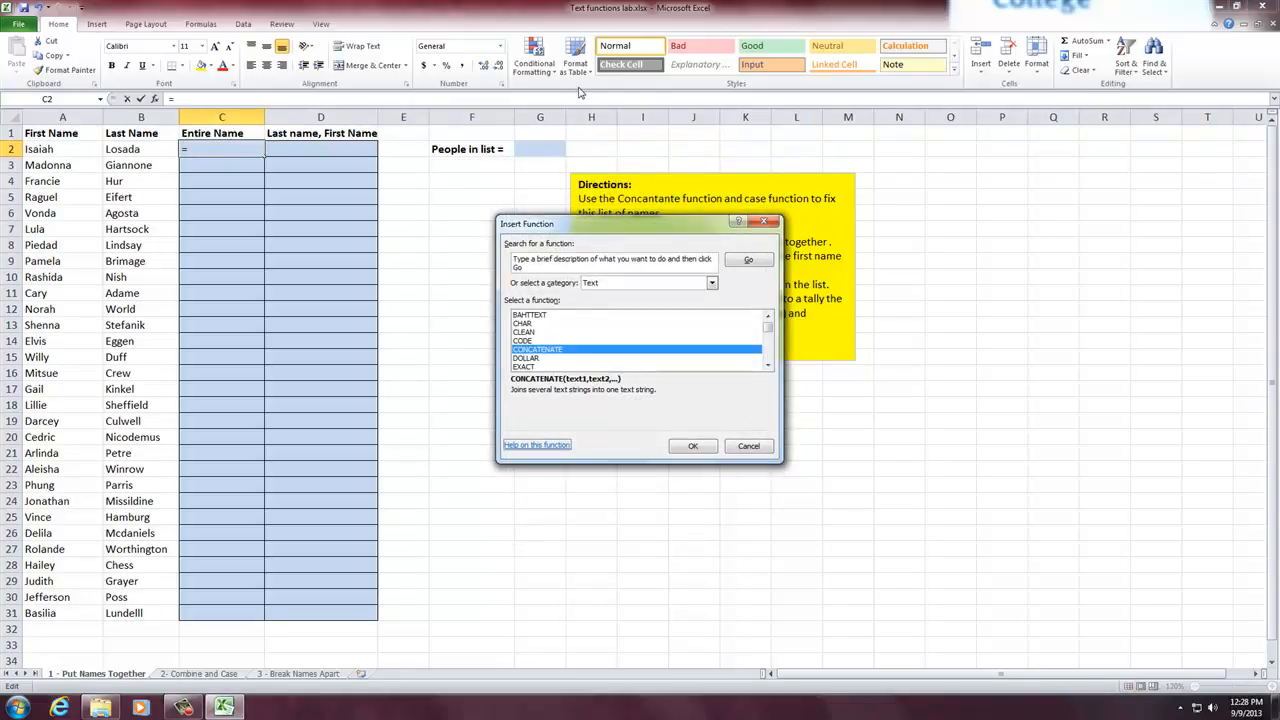
pyautogui.click(748, 446)
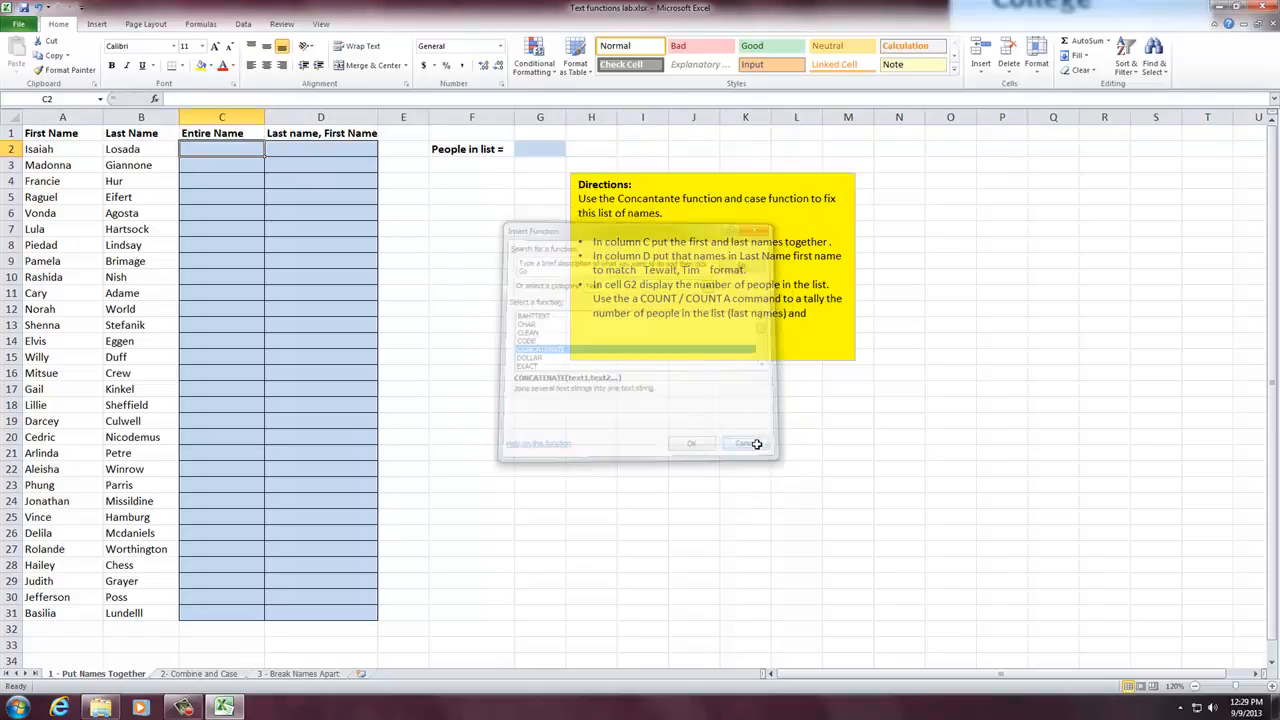
pyautogui.click(155, 100)
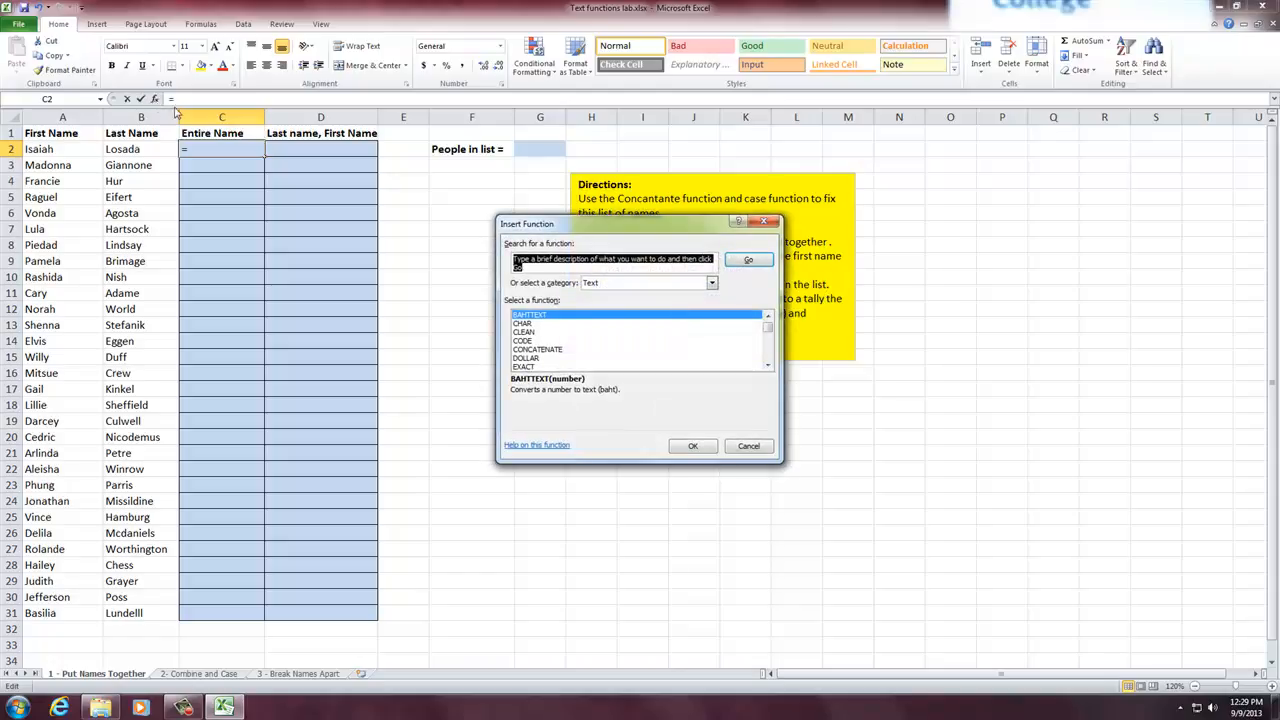
pyautogui.click(557, 350)
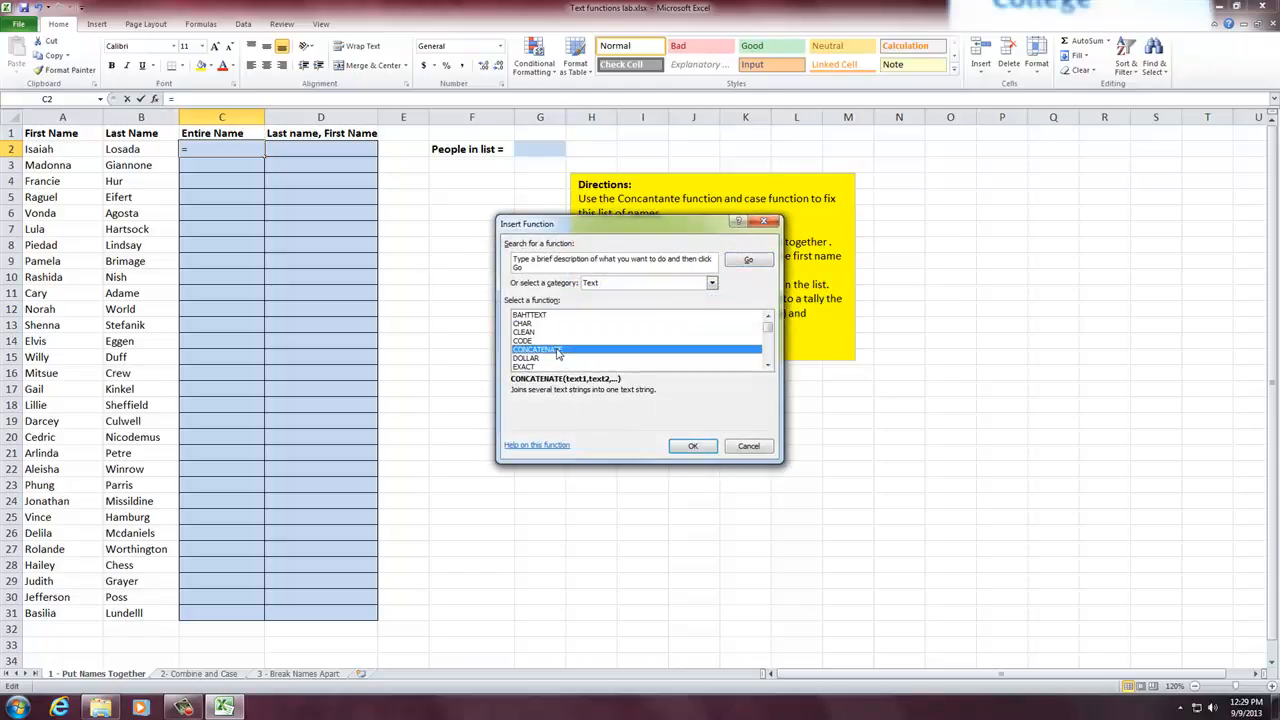
pyautogui.click(704, 447)
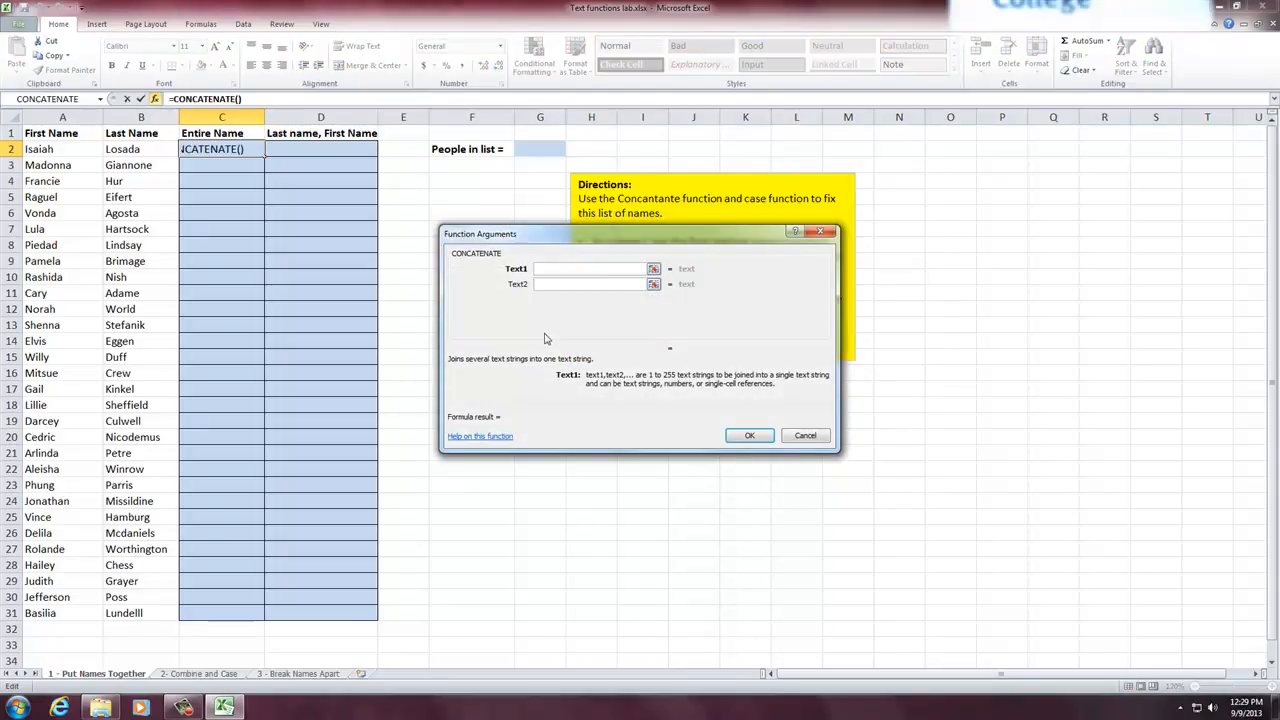
pyautogui.click(798, 430)
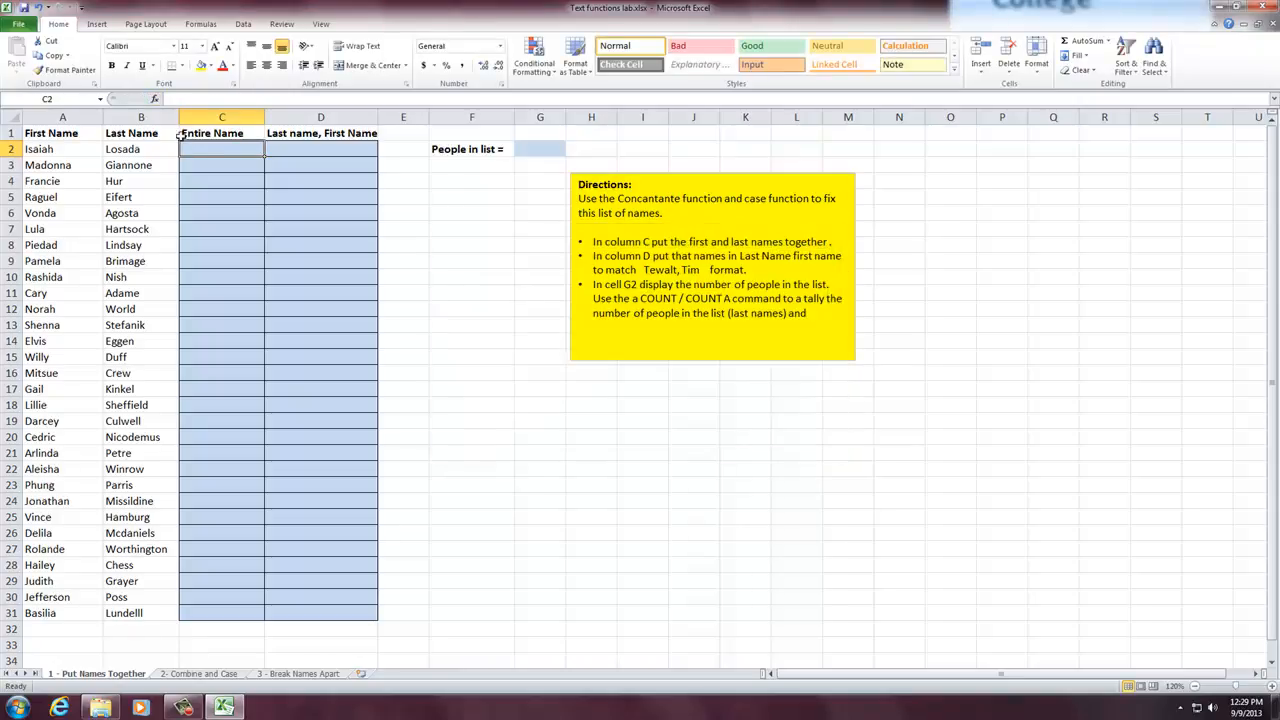
# Enter the formula =CONCATENATE(A2,B2) in C2 to join the first and last names
pyautogui.doubleClick(208, 147)
pyautogui.write('=con')
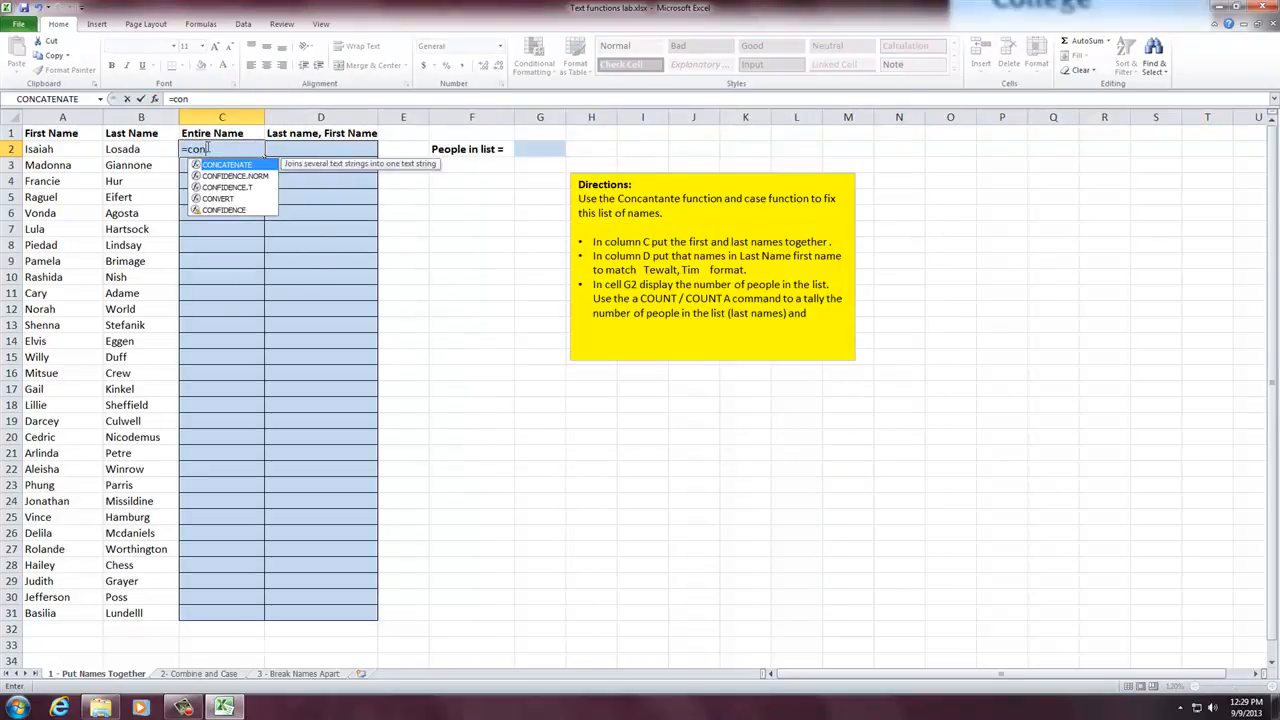
pyautogui.doubleClick(223, 166)
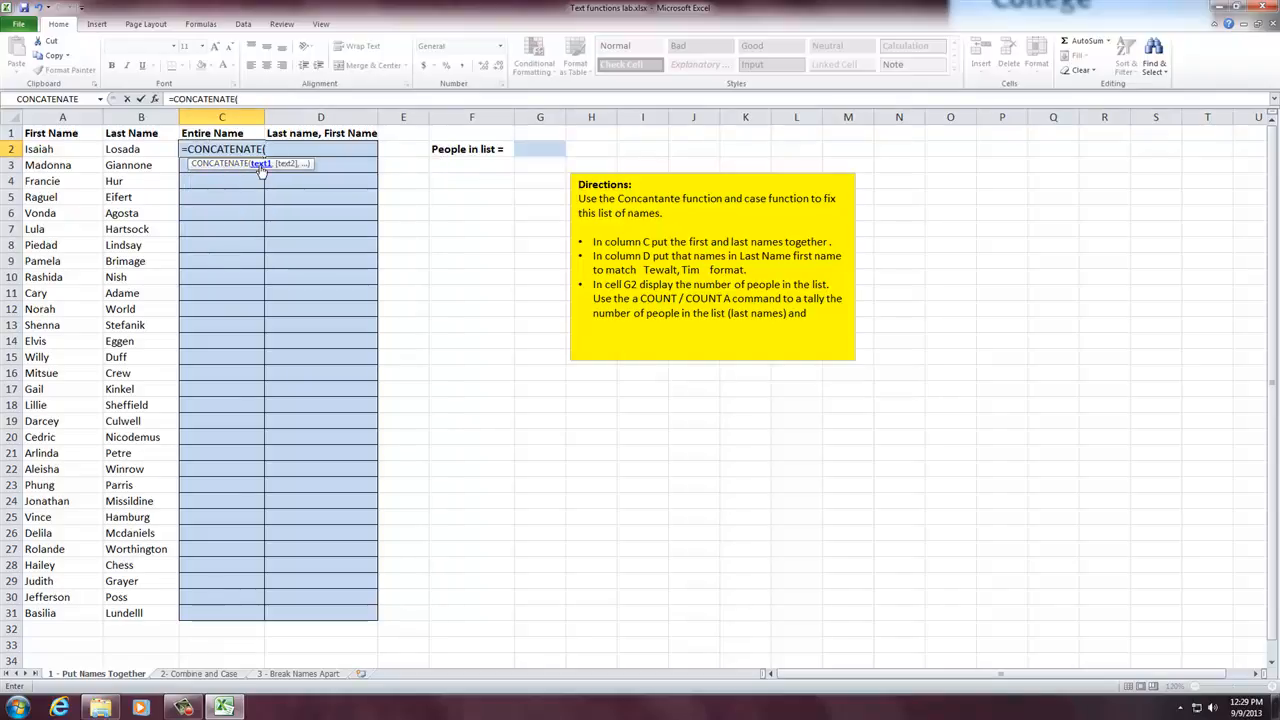
pyautogui.click(44, 150)
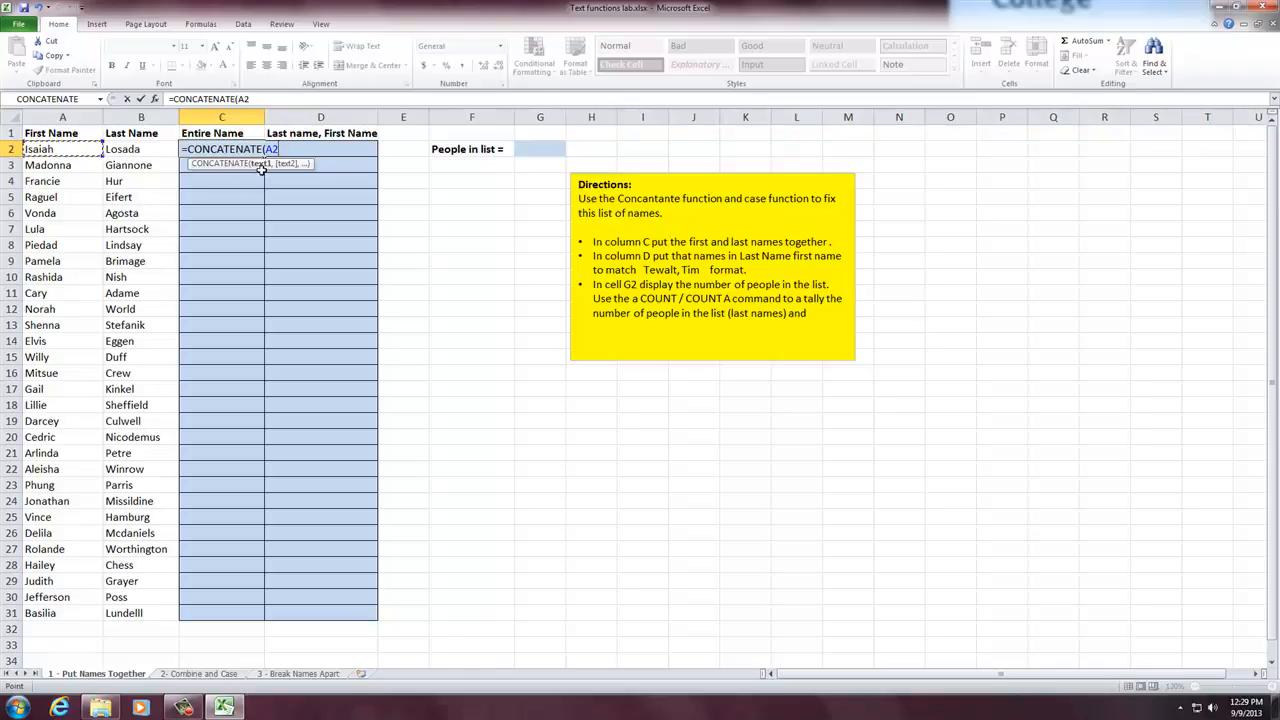
pyautogui.write(',')
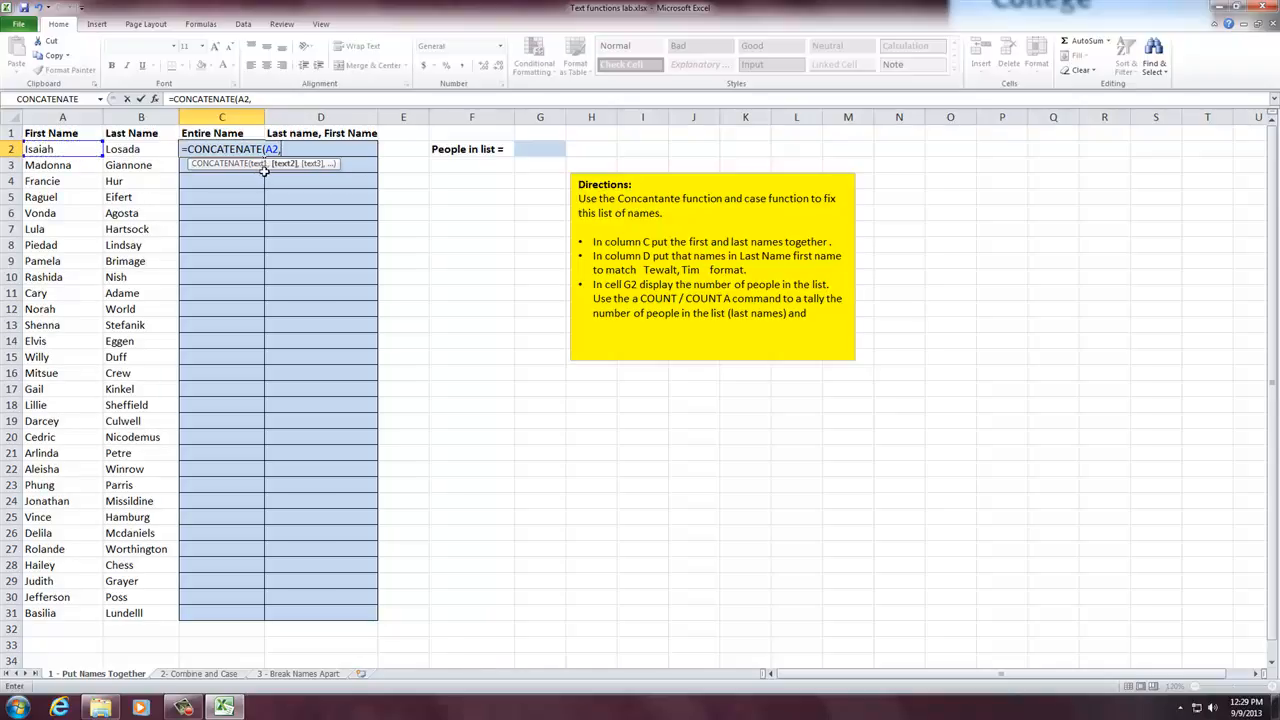
pyautogui.click(120, 148)
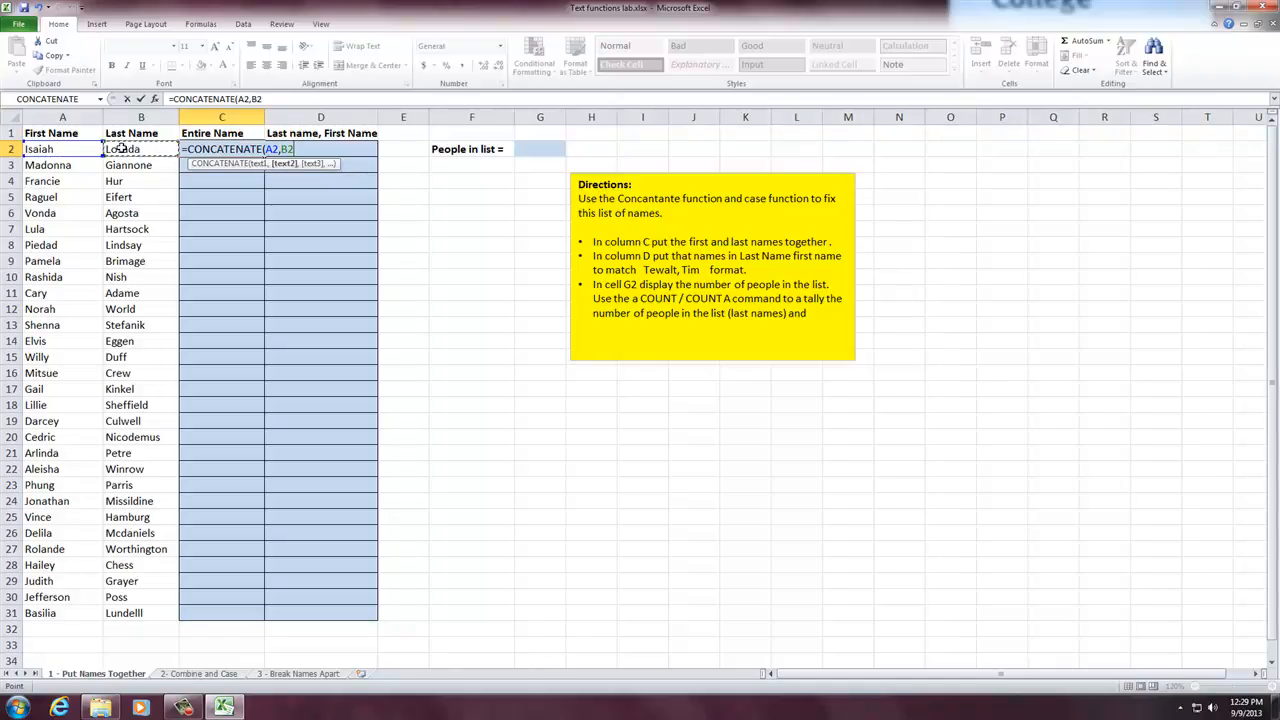
pyautogui.write(')')
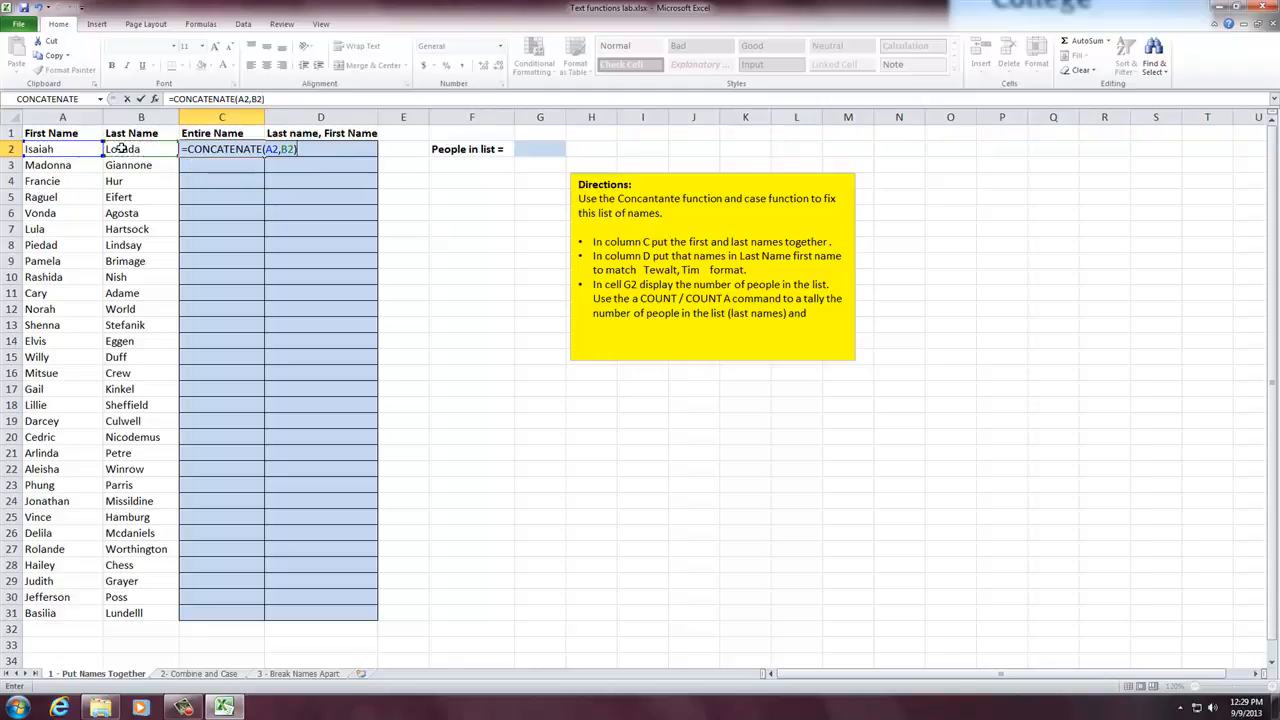
pyautogui.press('Return')
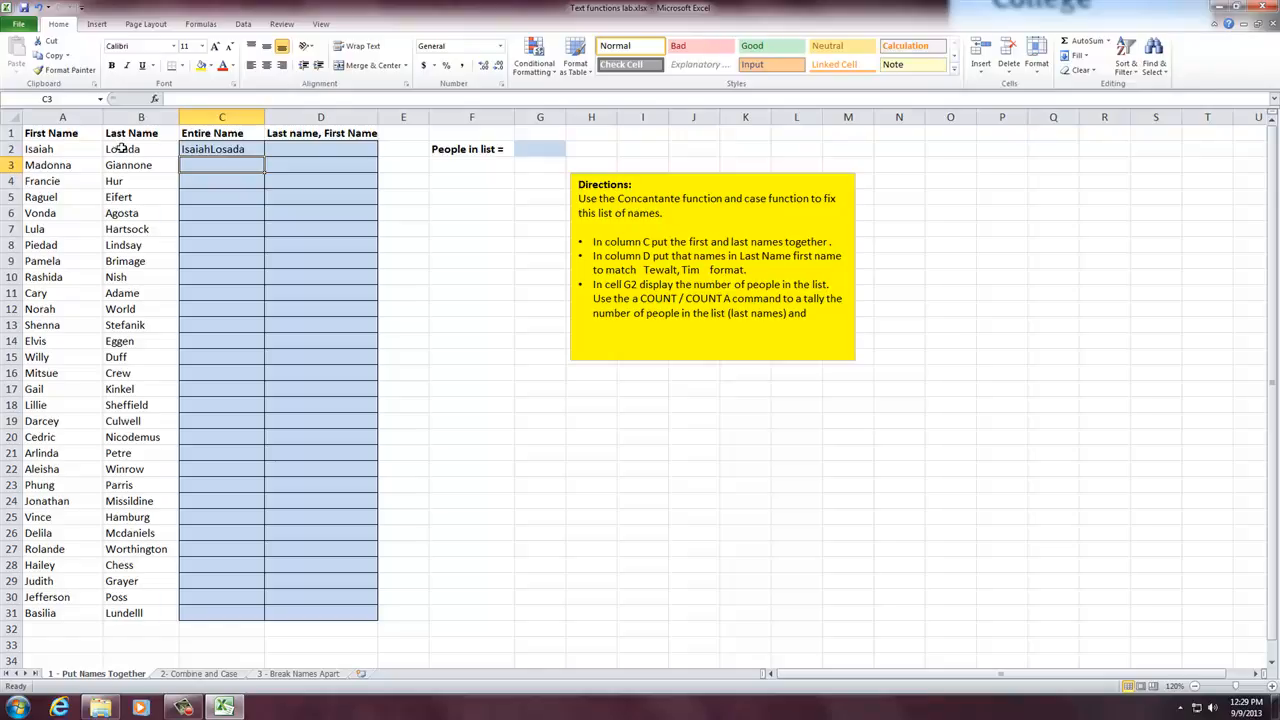
# Add a space between the first and last names in C2 by changing the formula to =CONCATENATE(A2," ",B2)
pyautogui.click(227, 150)
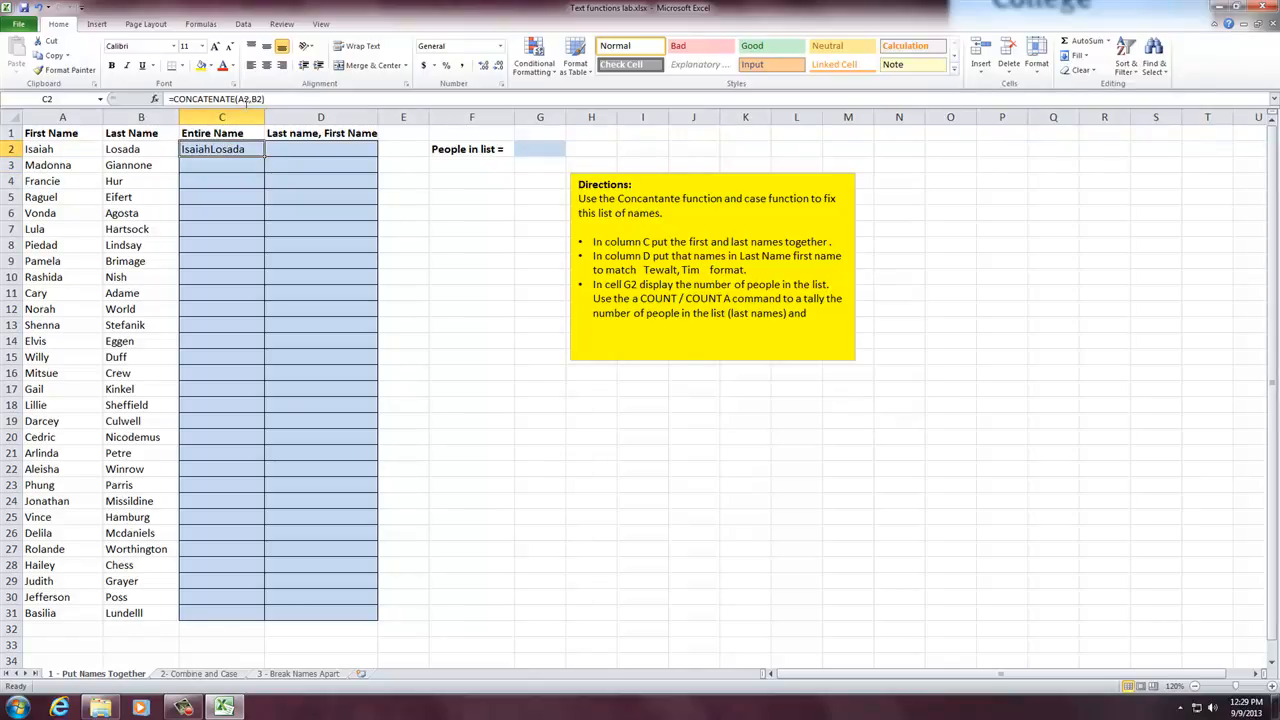
pyautogui.click(250, 100)
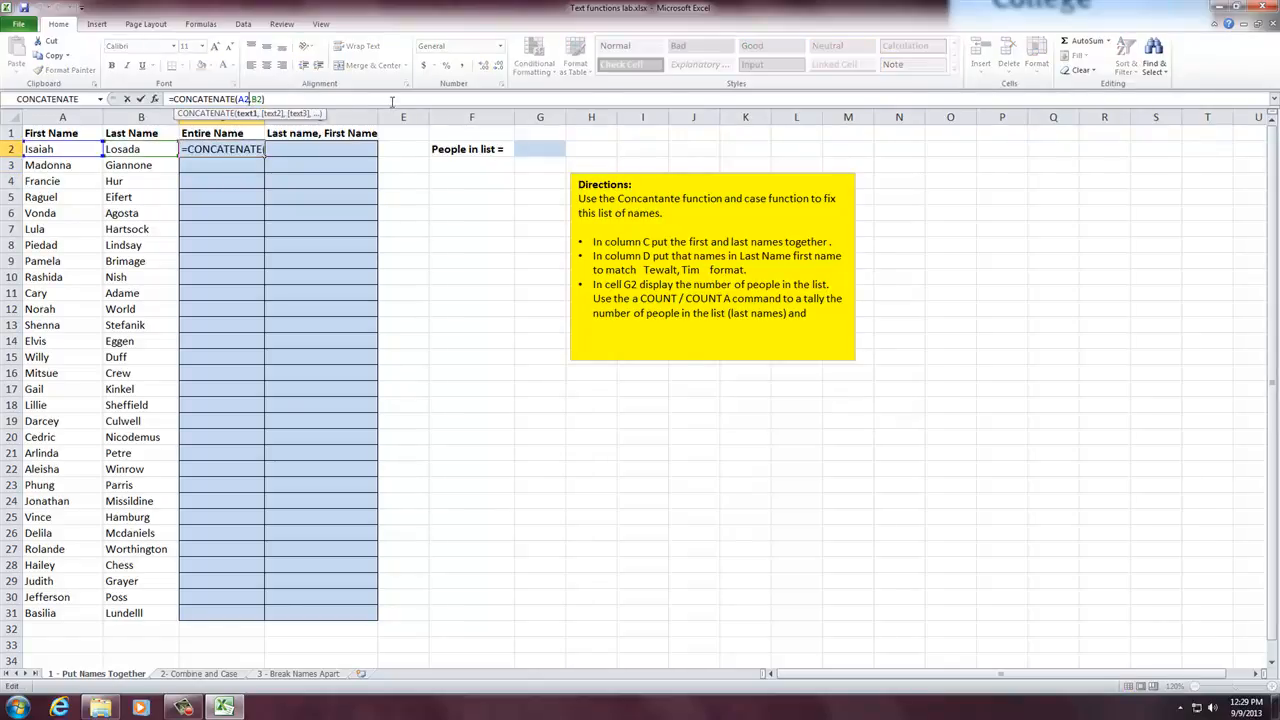
pyautogui.press('Right')
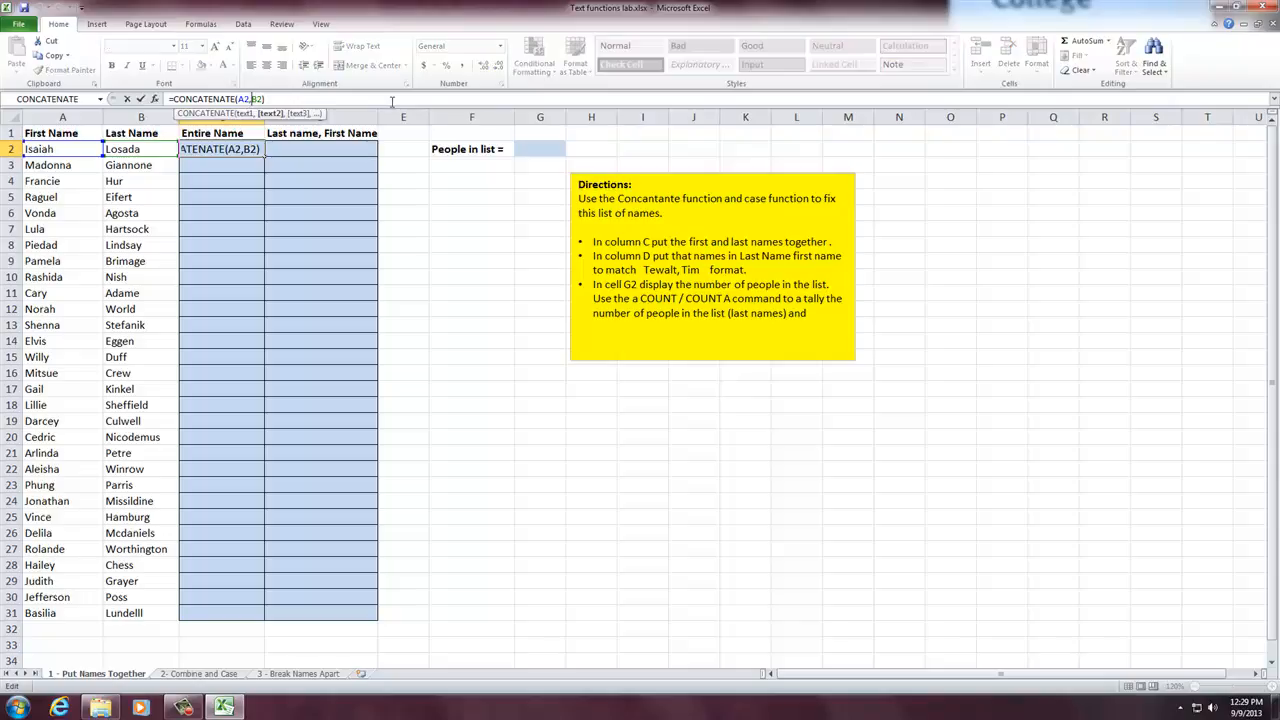
pyautogui.write('" "')
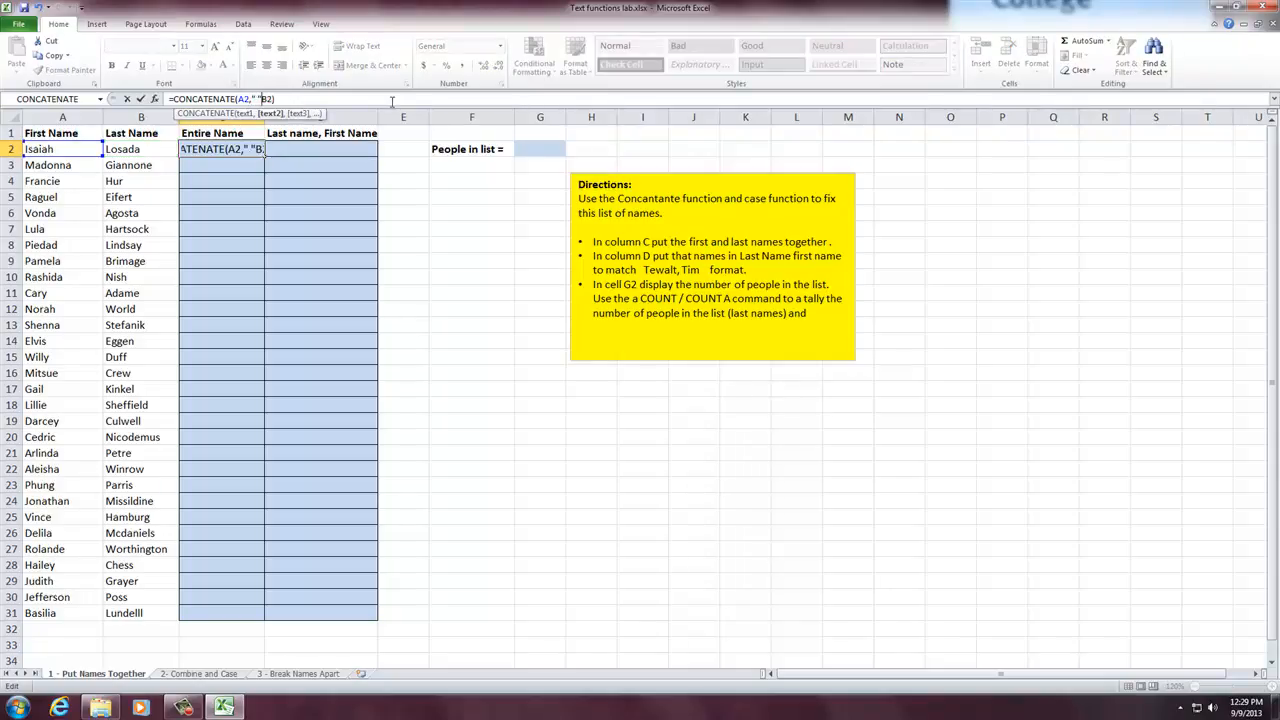
pyautogui.write(',')
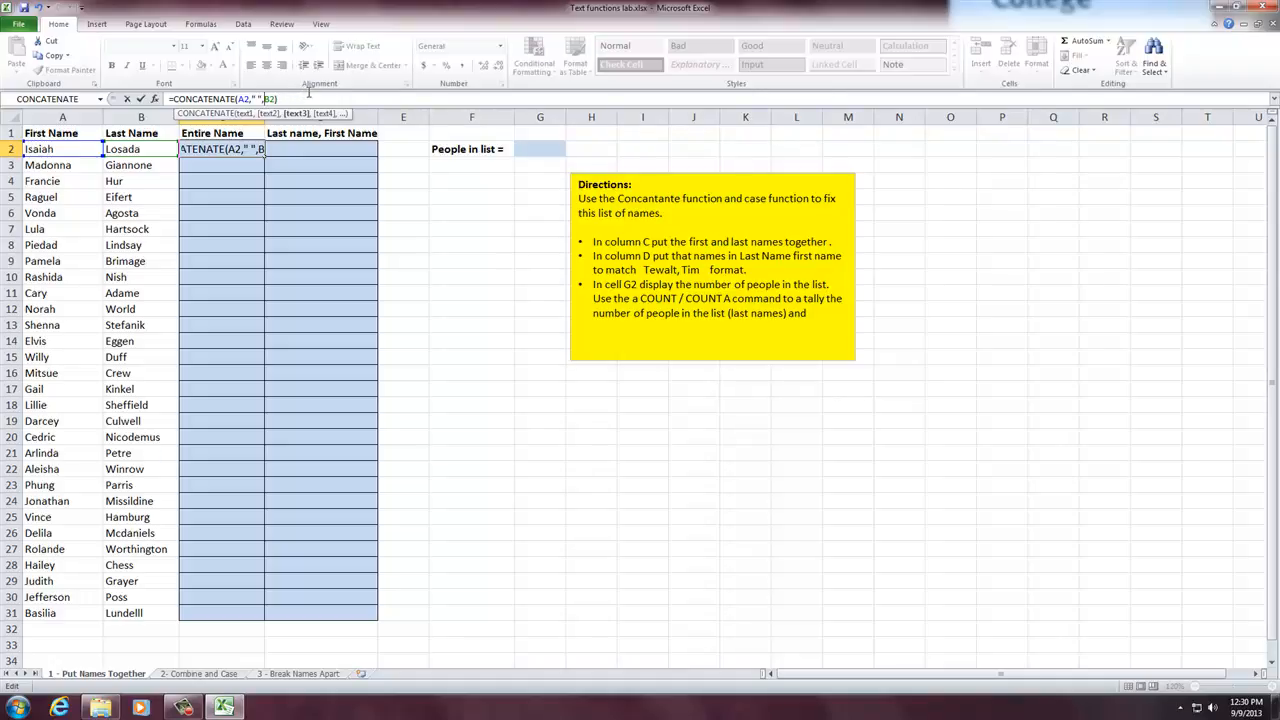
pyautogui.press('Return')
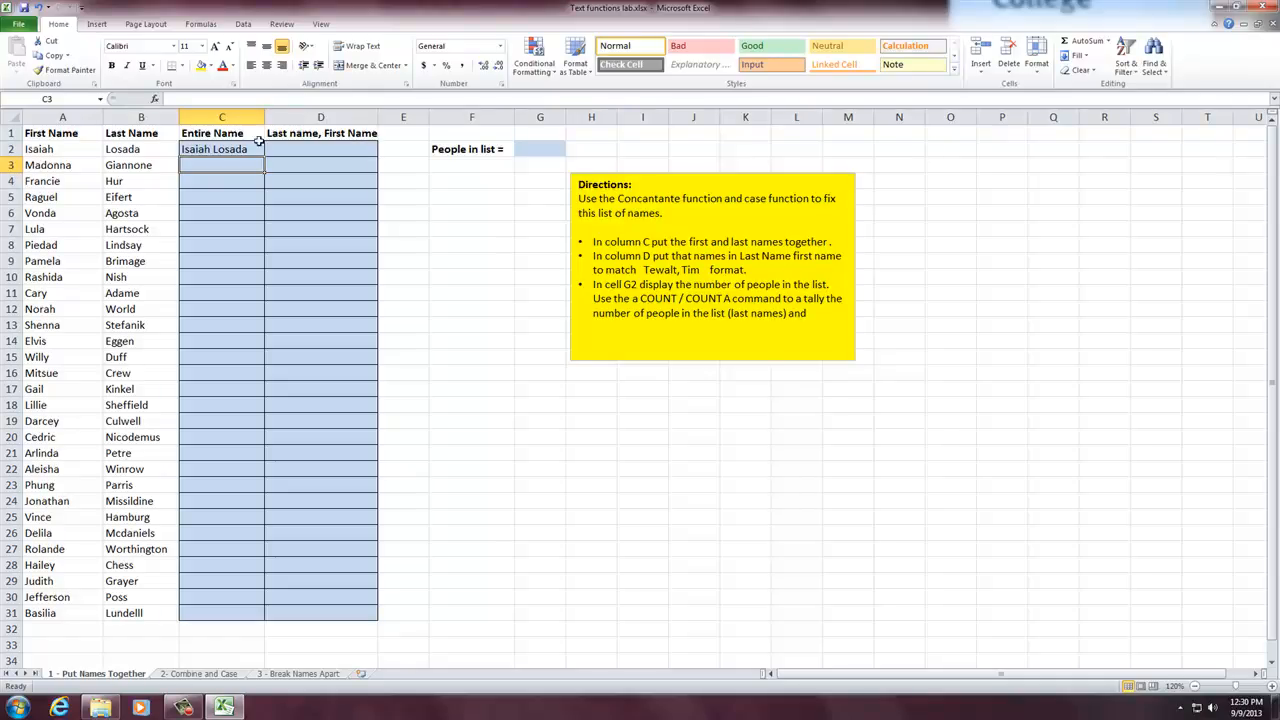
# Enter the formula =CONCATENATE(B2," ",A2) in D2 to put the last name before the first name
pyautogui.click(307, 144)
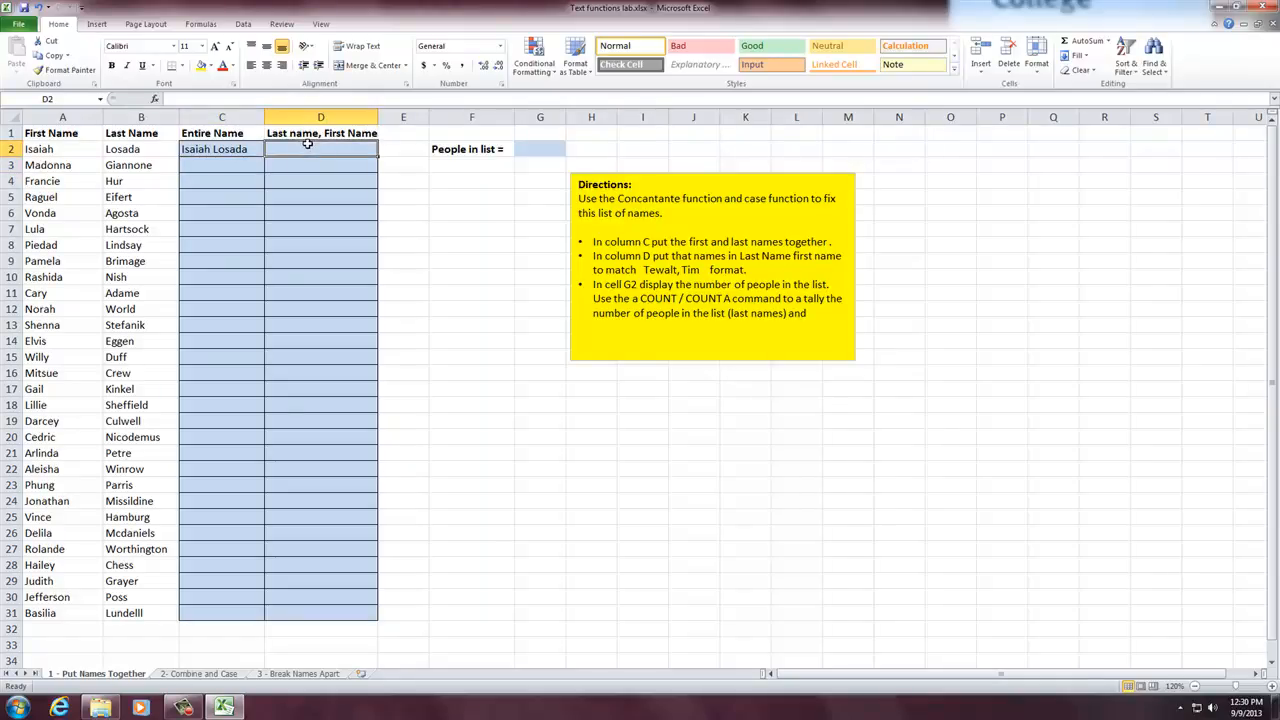
pyautogui.write('=')
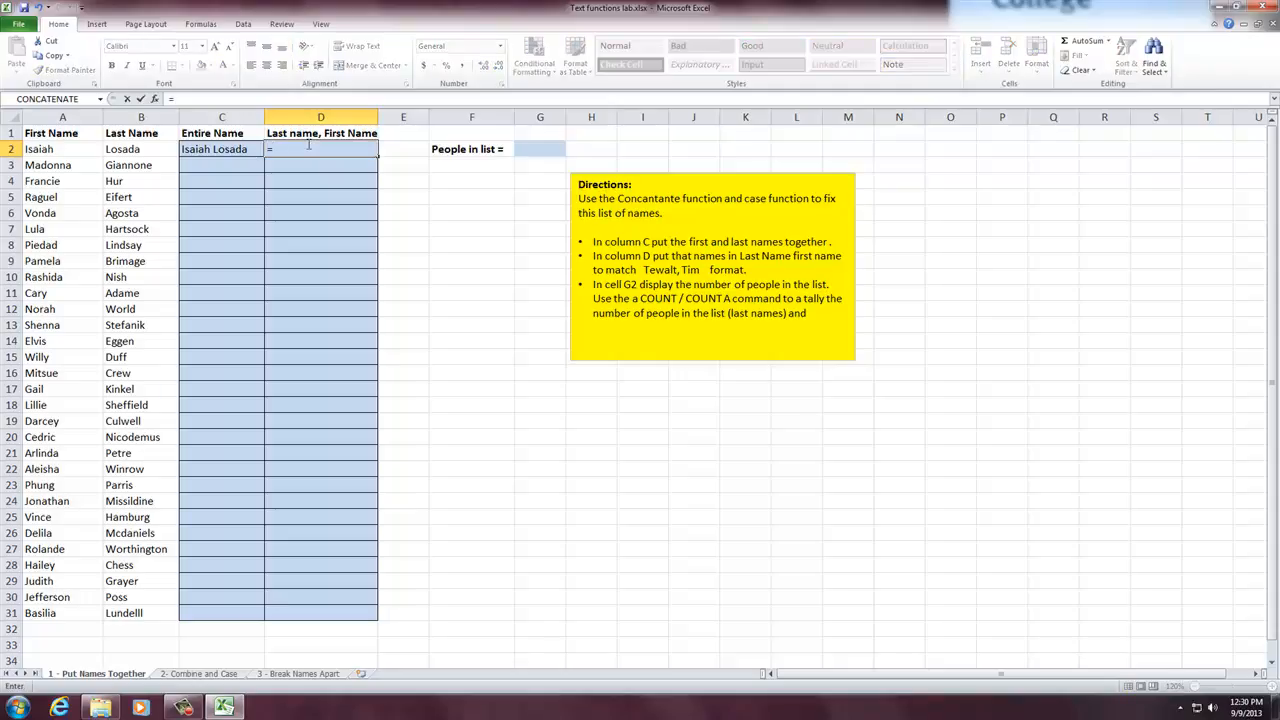
pyautogui.write('con')
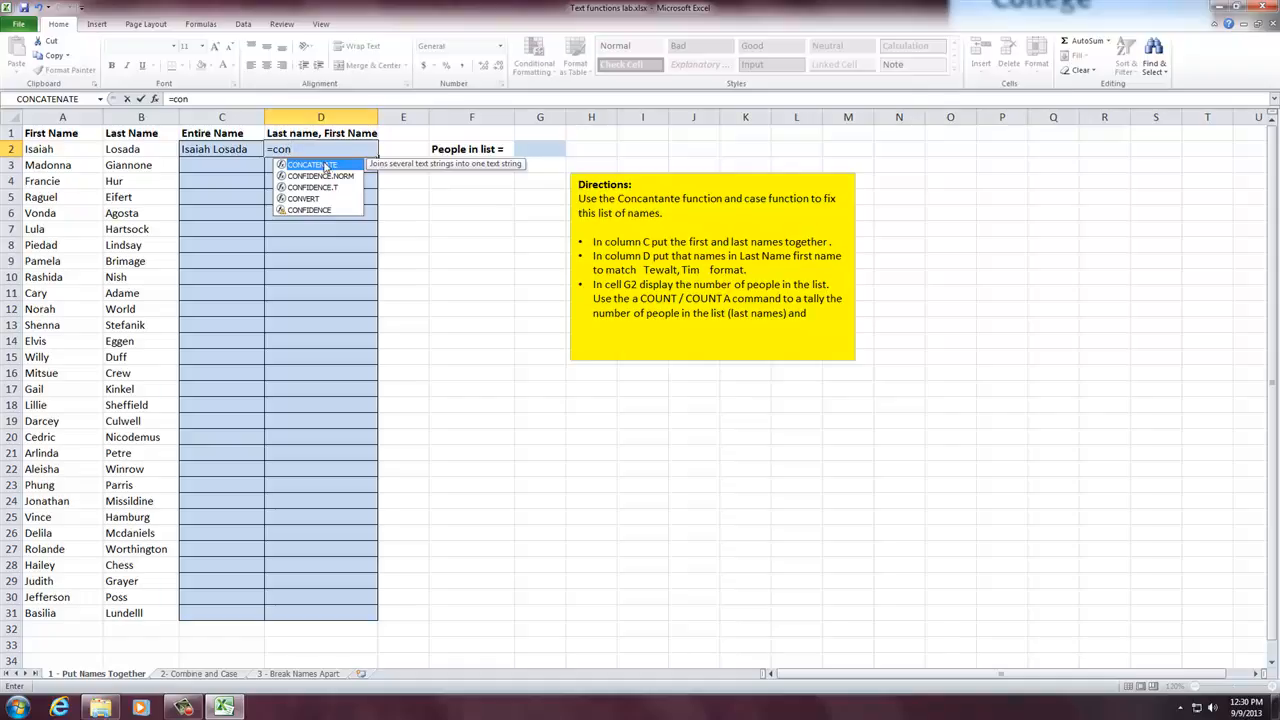
pyautogui.doubleClick(326, 166)
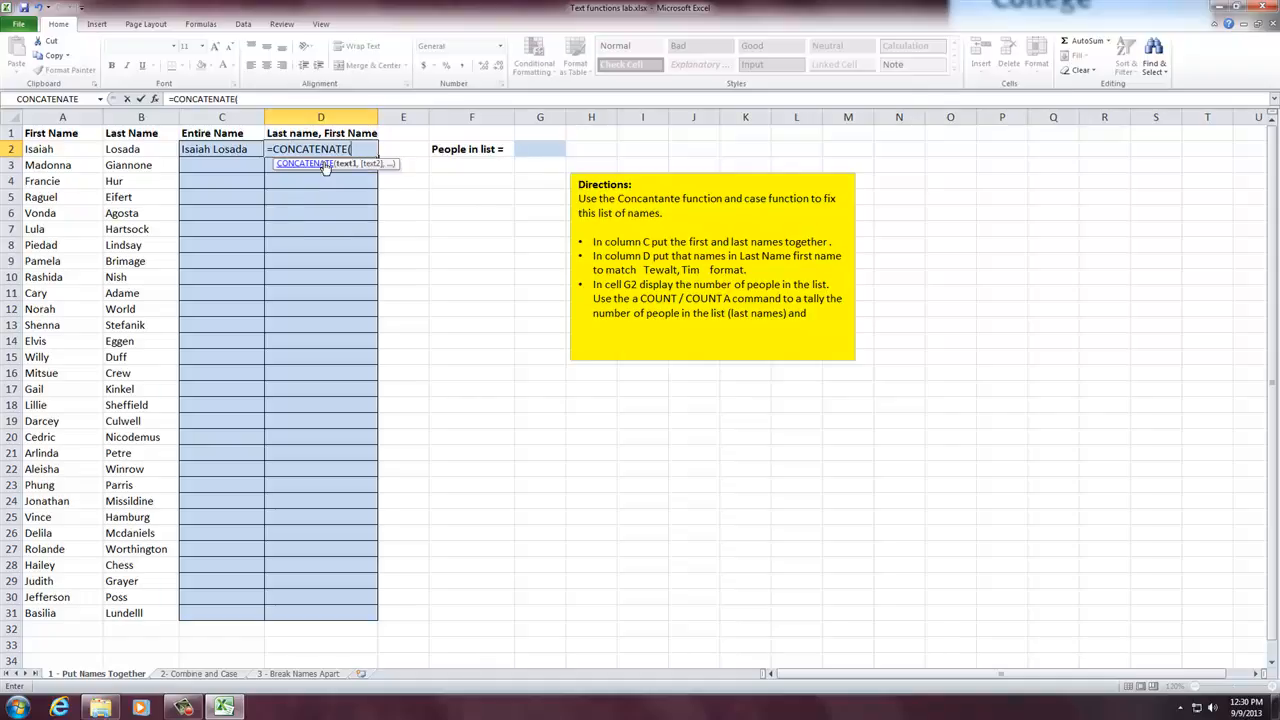
pyautogui.click(131, 148)
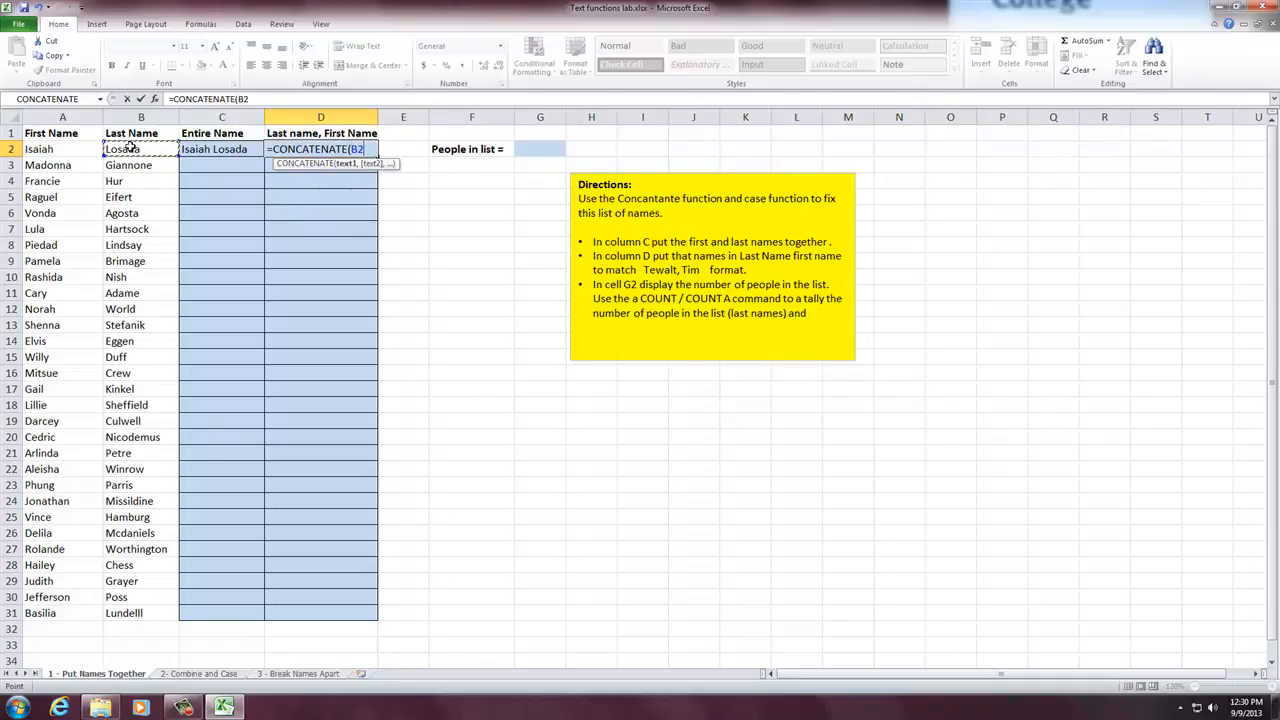
pyautogui.write(',')
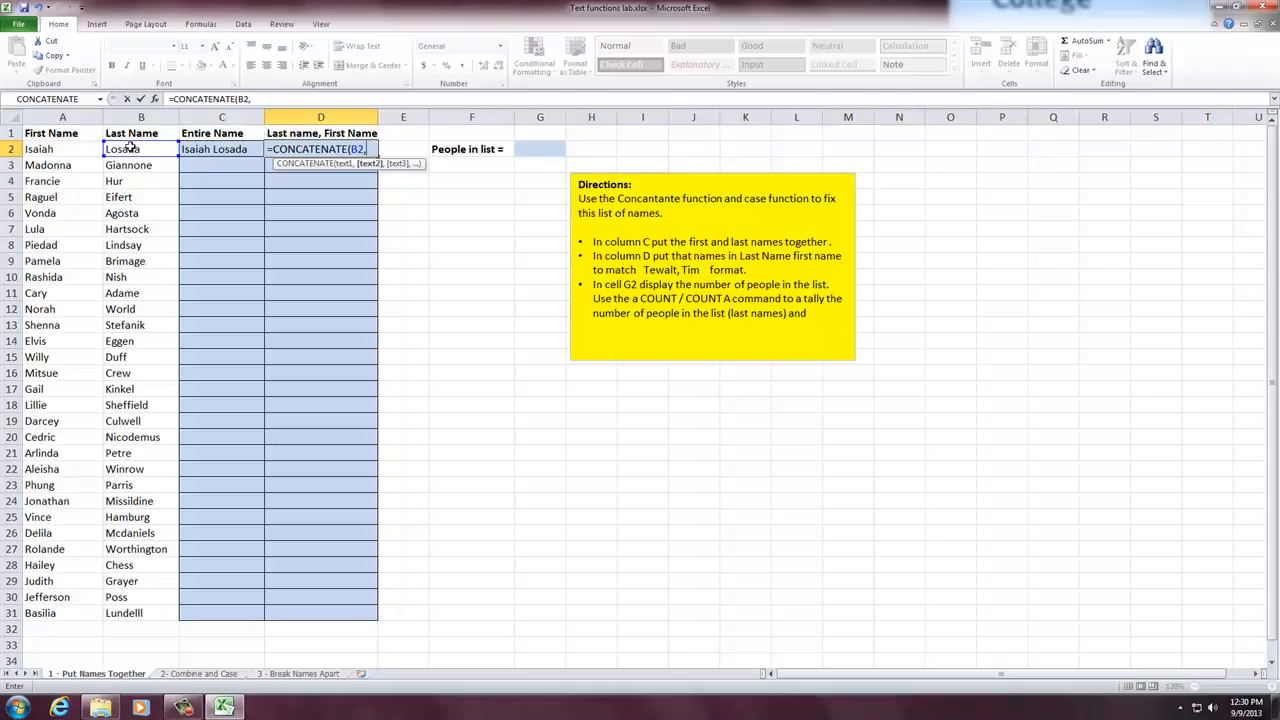
pyautogui.write('" ",')
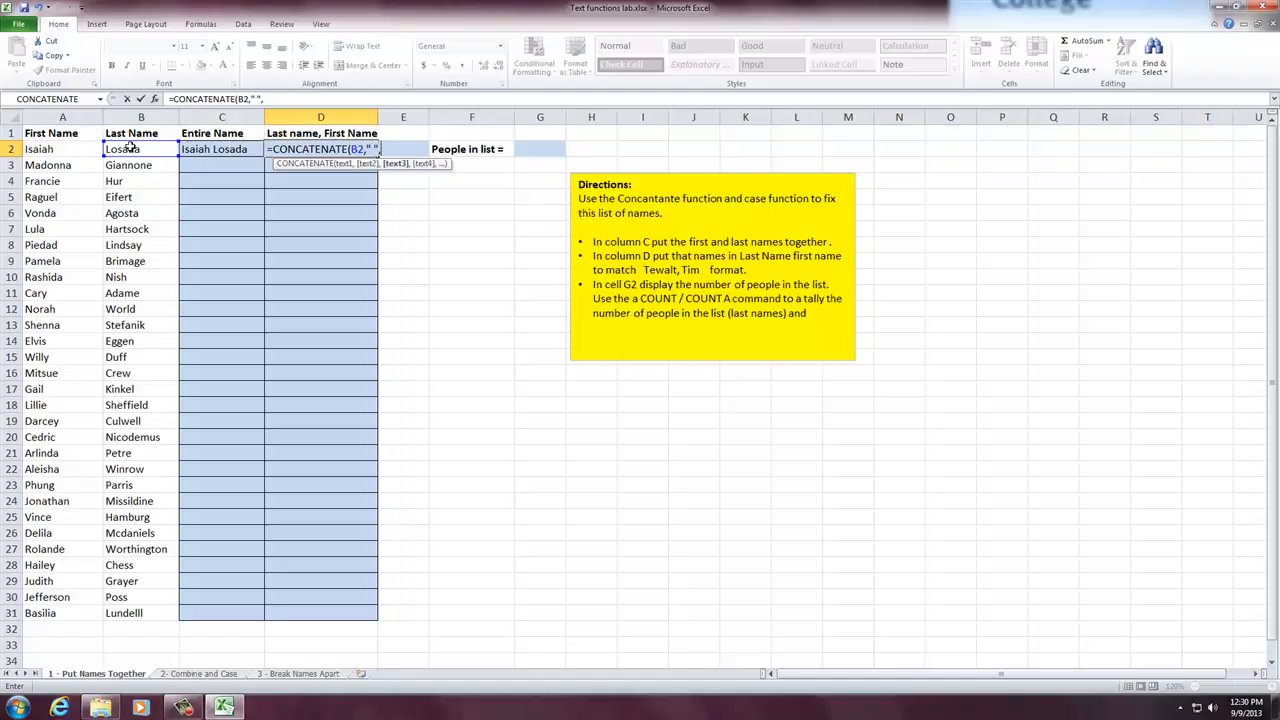
pyautogui.click(60, 149)
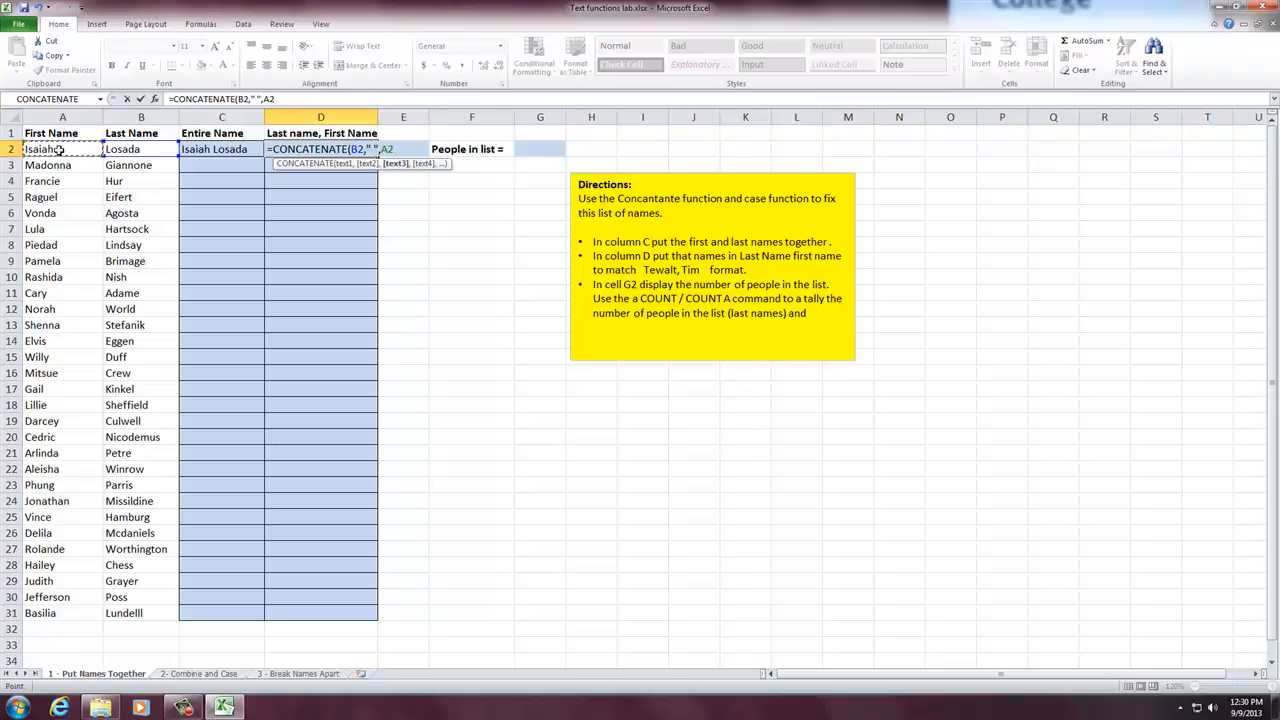
pyautogui.press('Return')
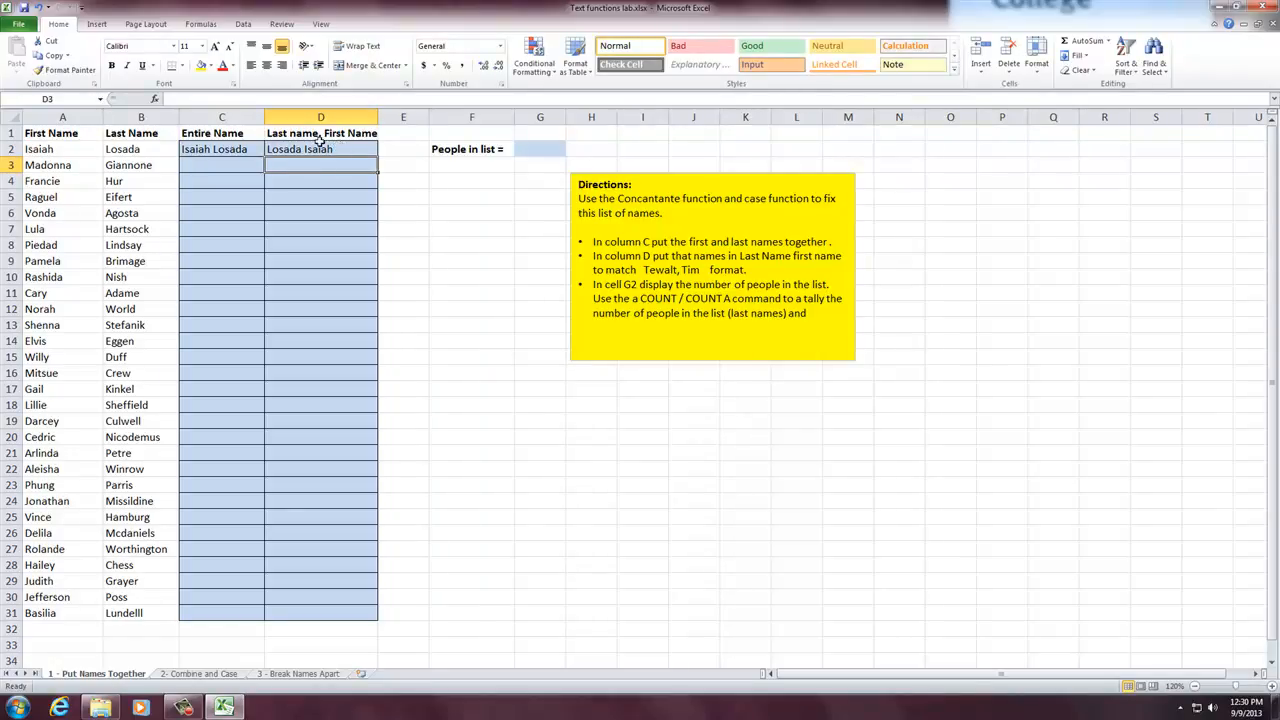
# Add a comma before the space inside the quotation marks of D2's CONCATENATE formula
pyautogui.click(319, 148)
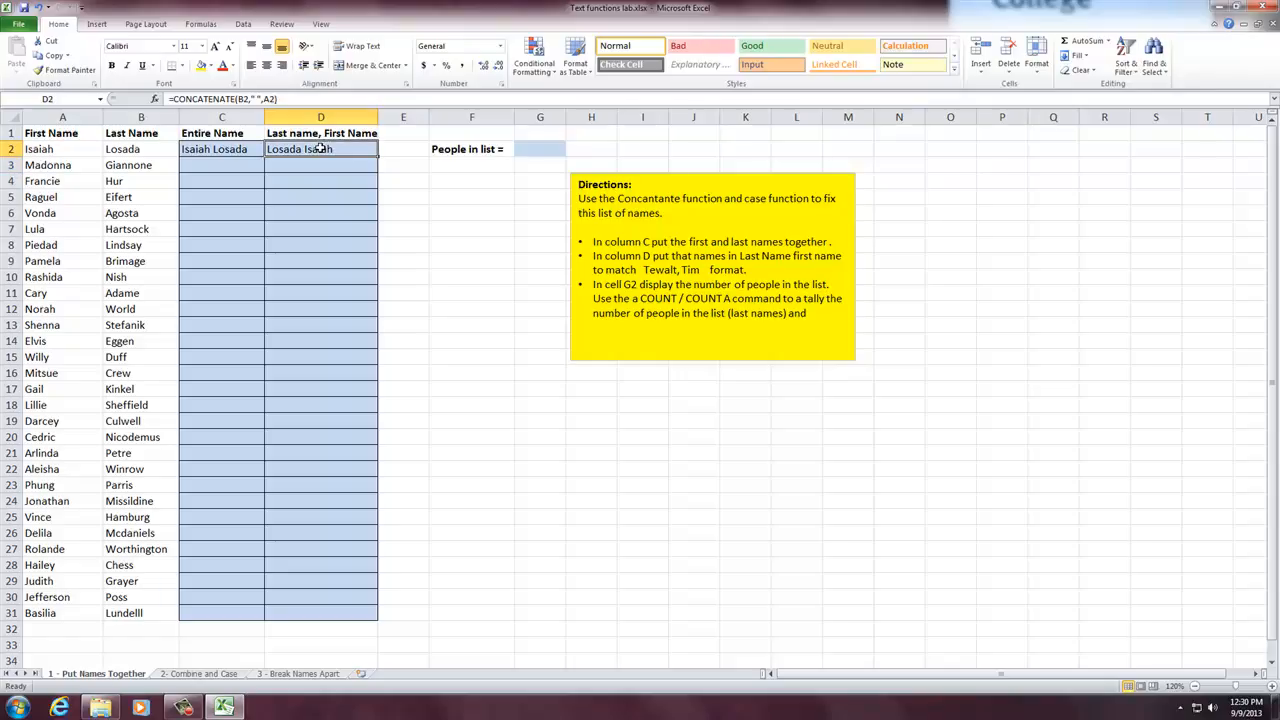
pyautogui.doubleClick(313, 148)
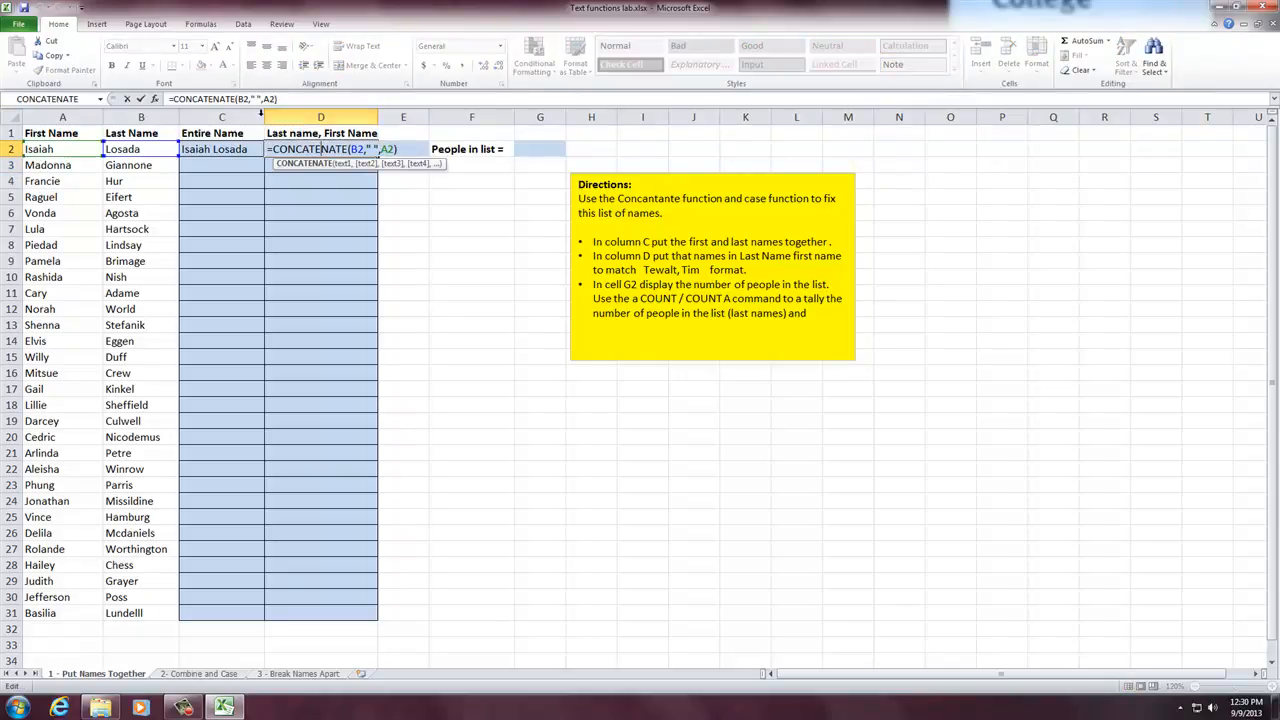
pyautogui.click(256, 100)
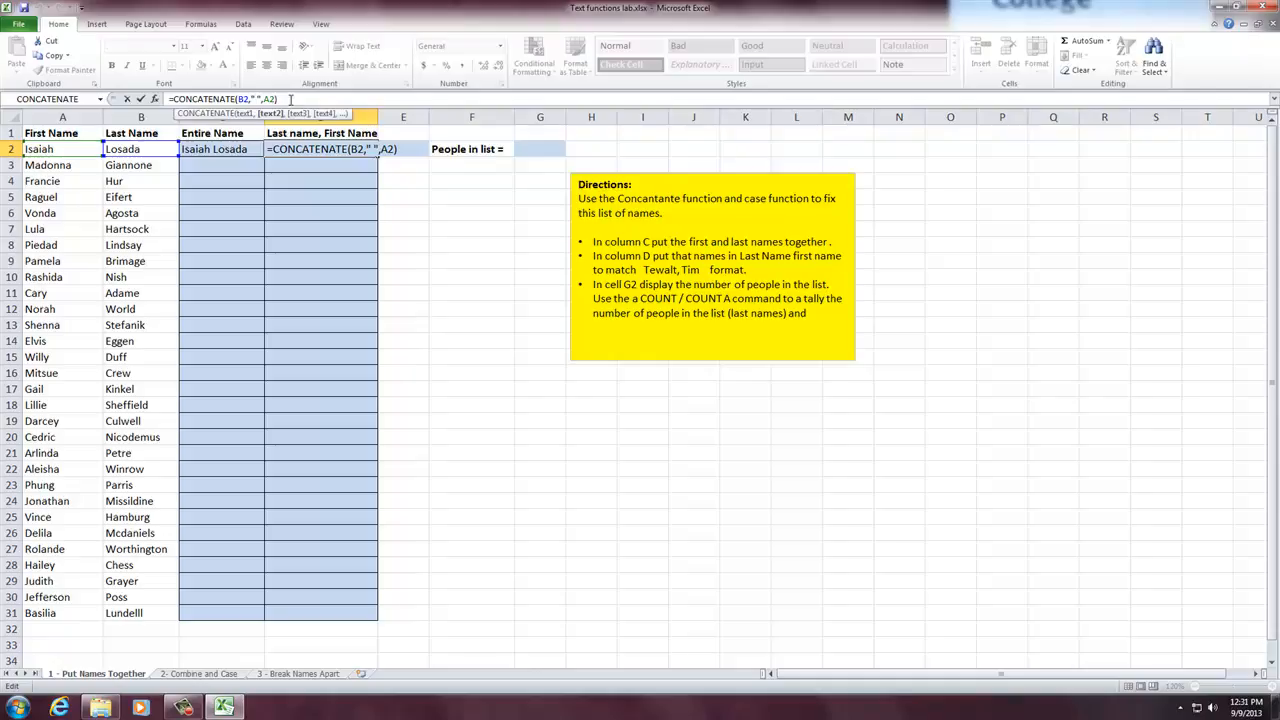
pyautogui.write(',')
pyautogui.press('Return')
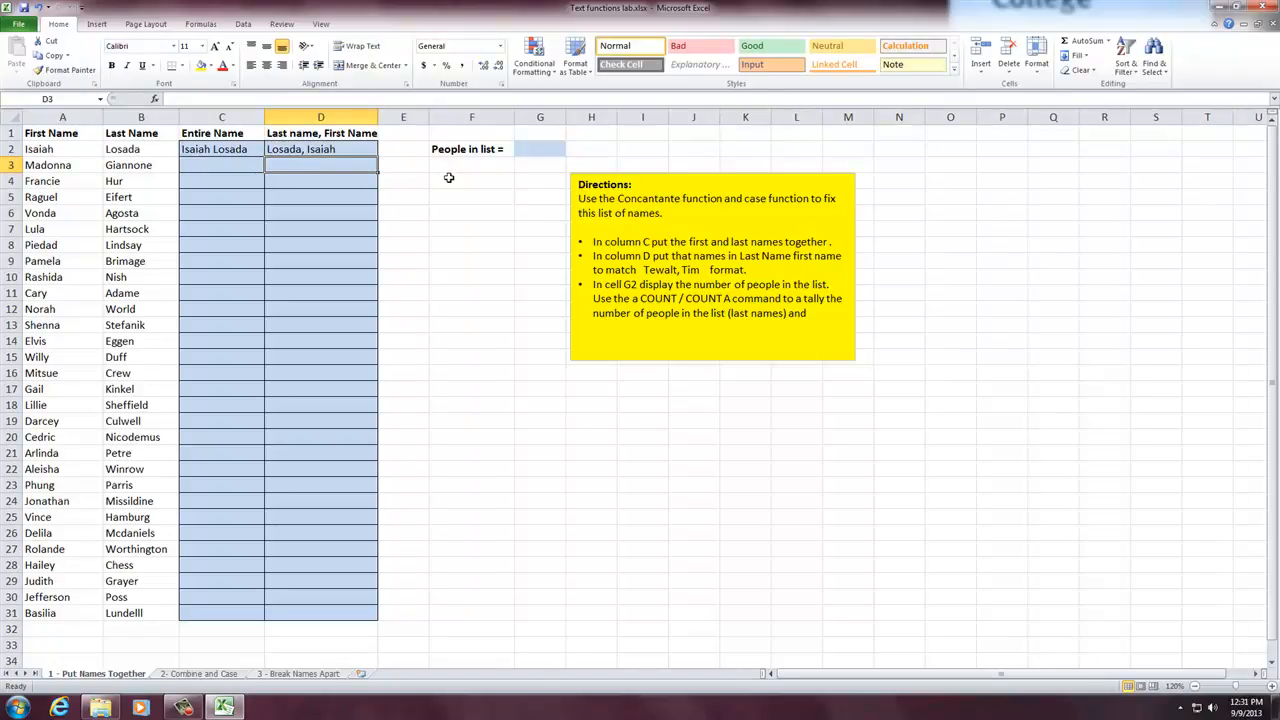
# Fill the formulas in C2 and D2 down through row 31, and widen column C to fit the full names
pyautogui.moveTo(222, 143); pyautogui.dragTo(289, 621)
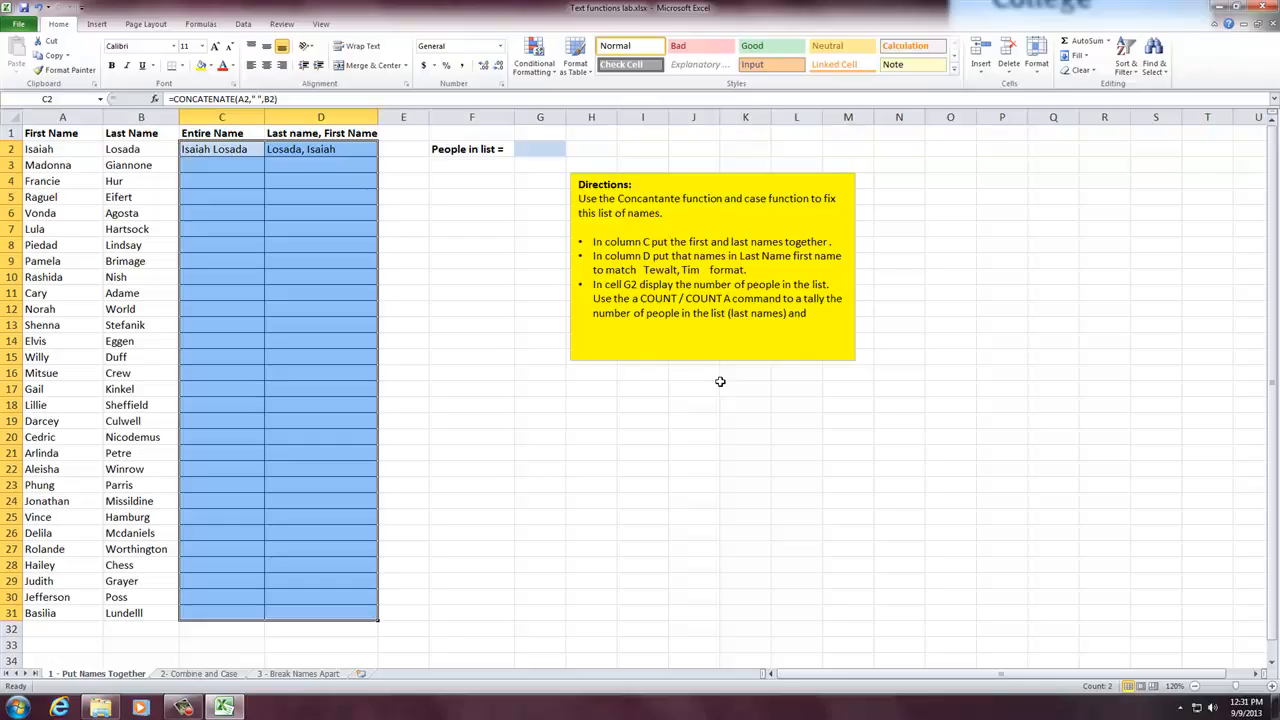
pyautogui.hotkey('ctrl', 'd')
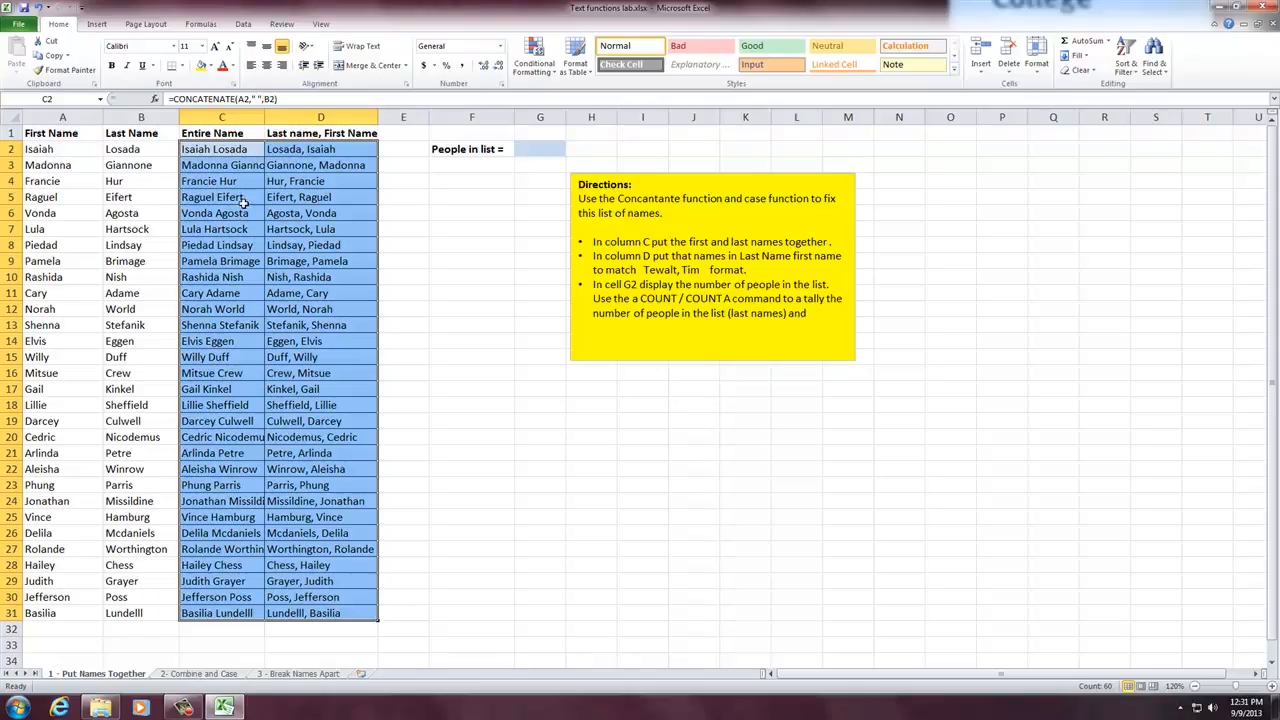
pyautogui.moveTo(265, 120); pyautogui.dragTo(284, 126)
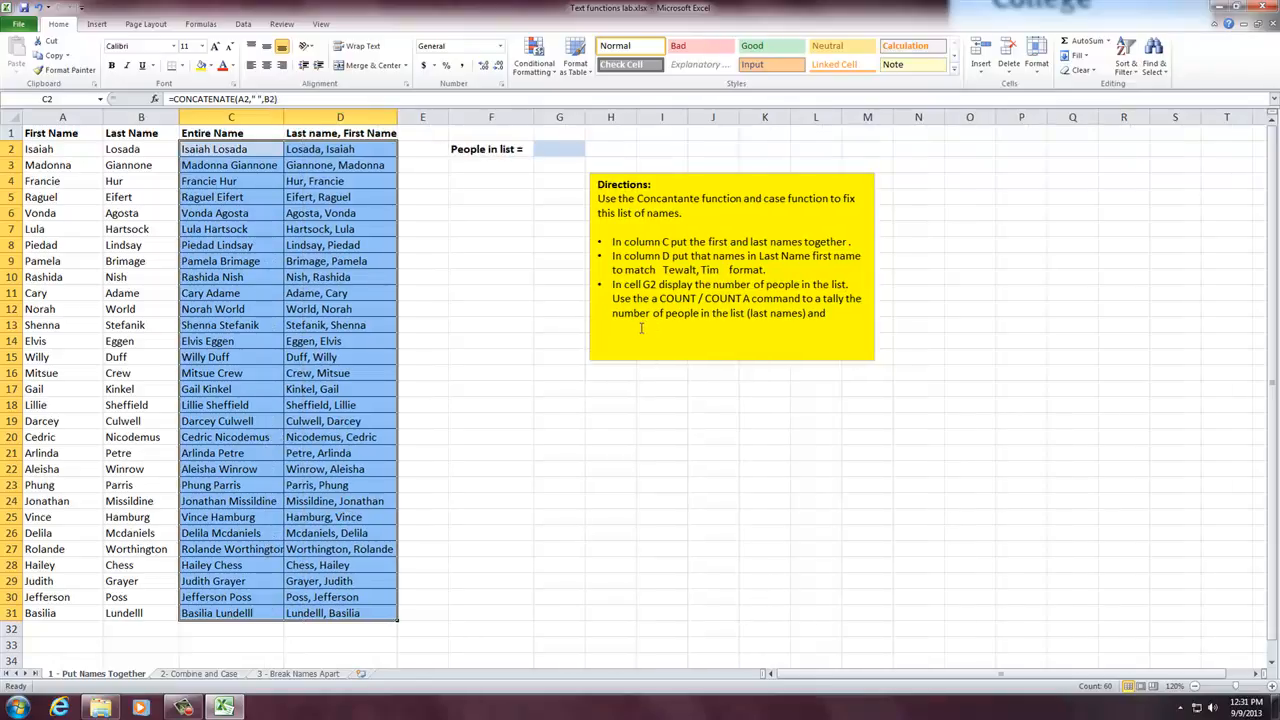
# Enter the formula =COUNT(D2:D31) in G2 to count the people in the list
pyautogui.click(699, 298)
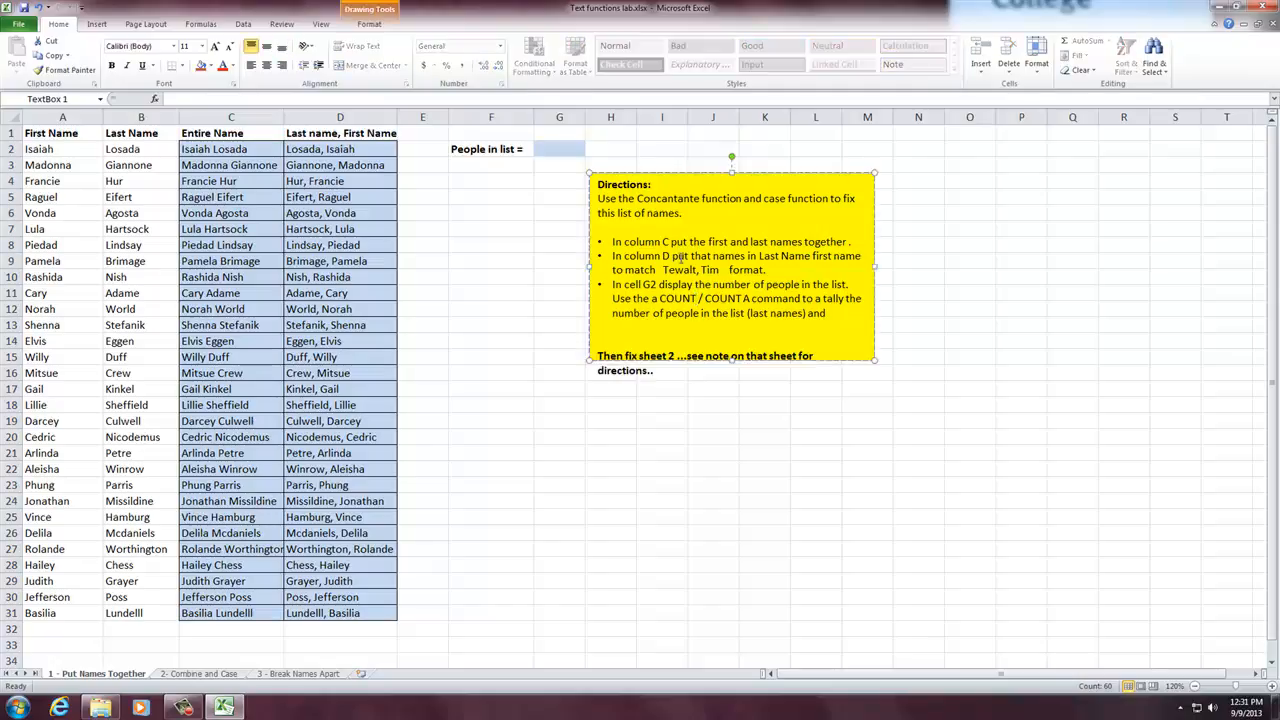
pyautogui.click(438, 326)
pyautogui.click(545, 148)
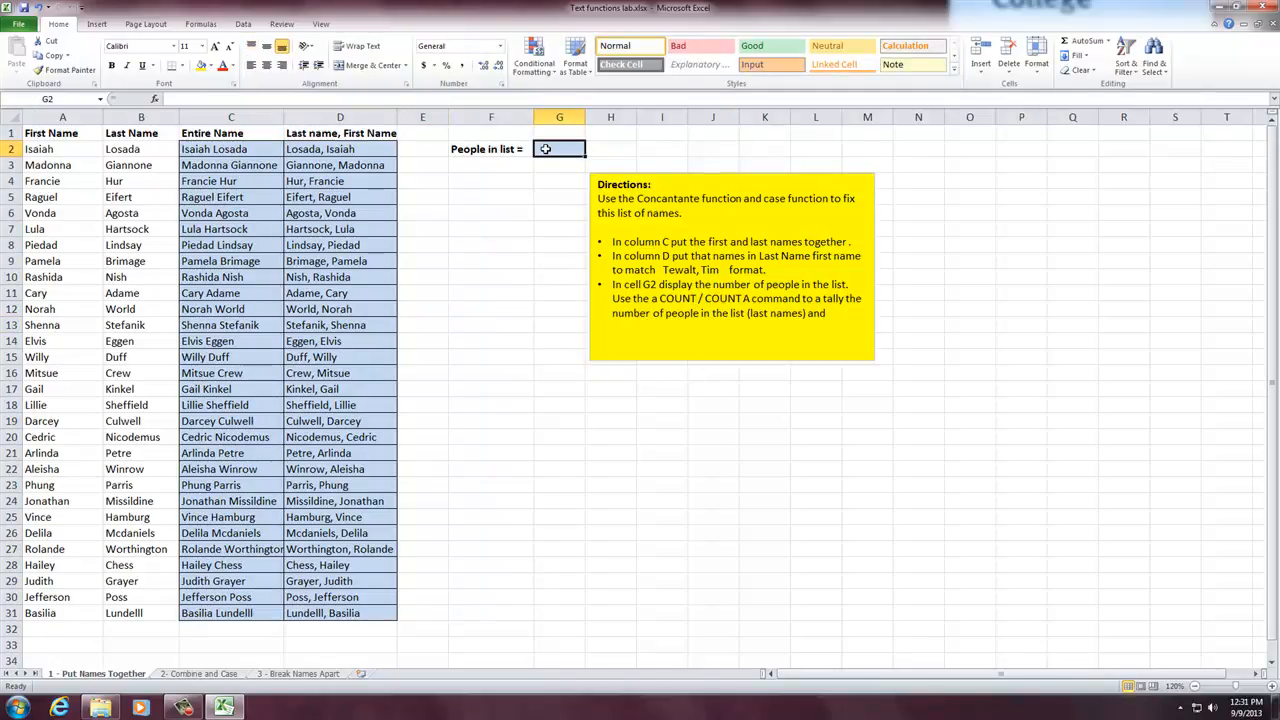
pyautogui.write('=')
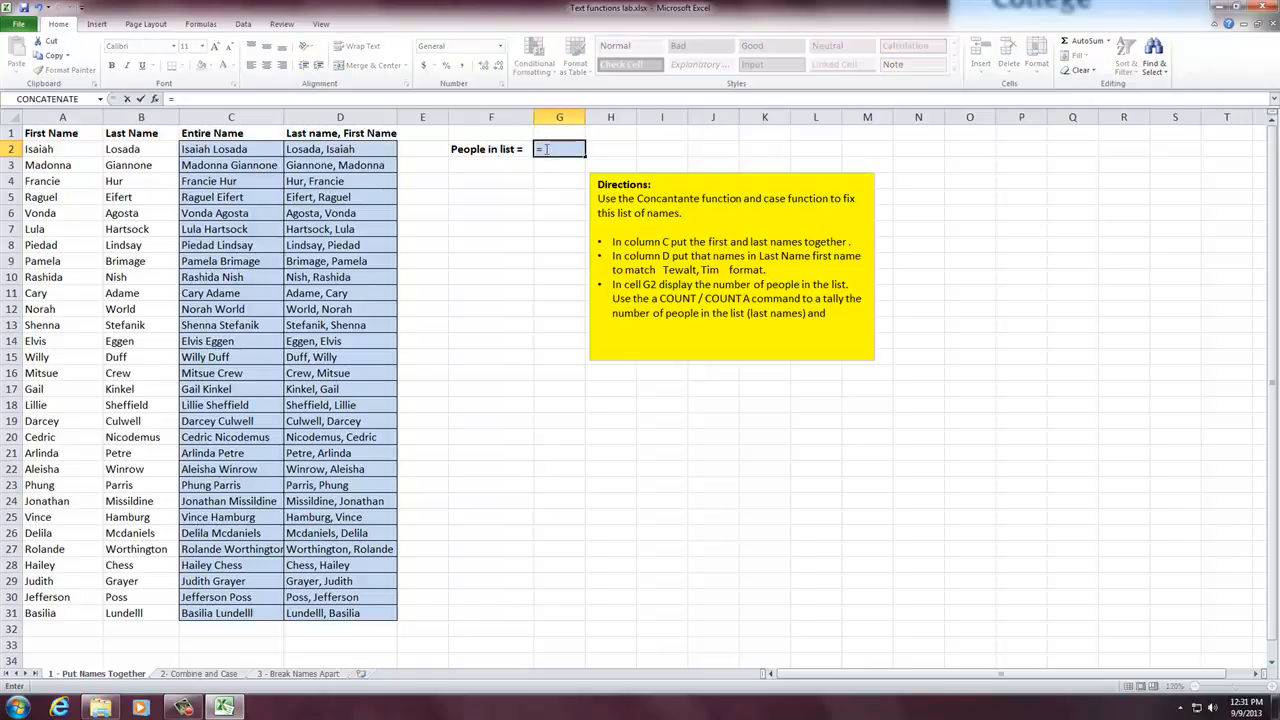
pyautogui.write('count')
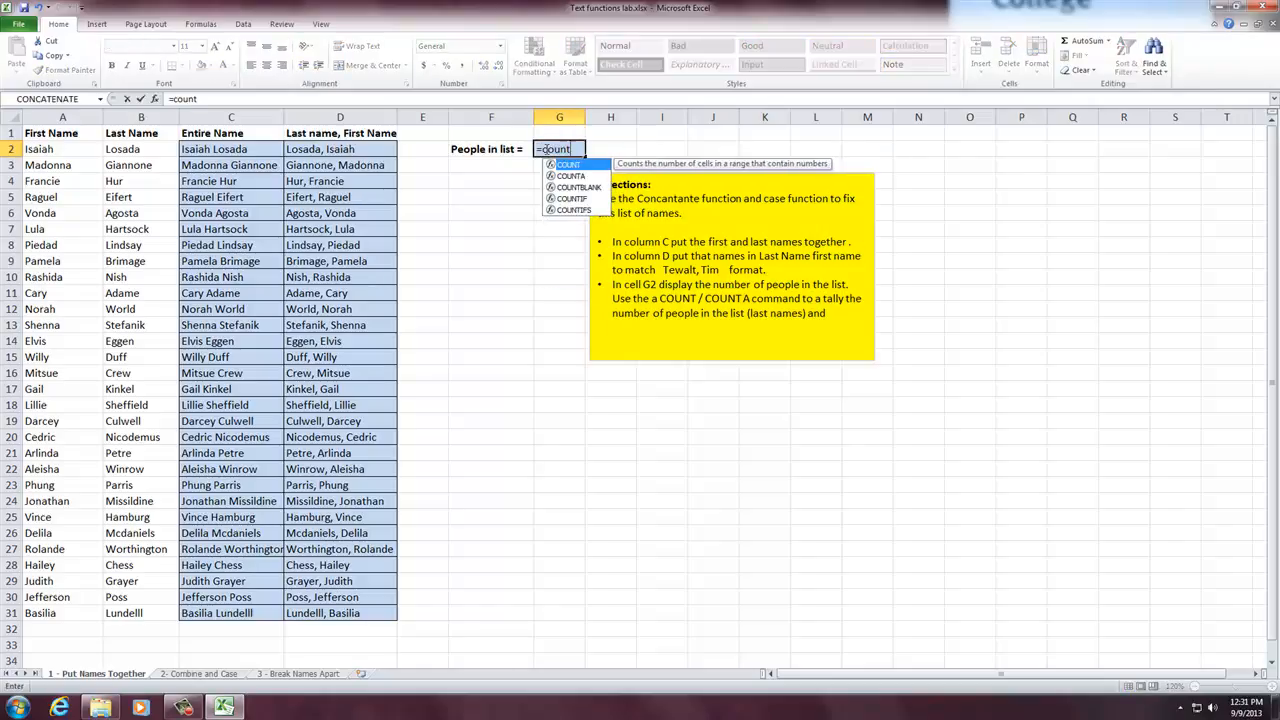
pyautogui.write('(')
pyautogui.moveTo(360, 149); pyautogui.dragTo(367, 612)
pyautogui.write(')')
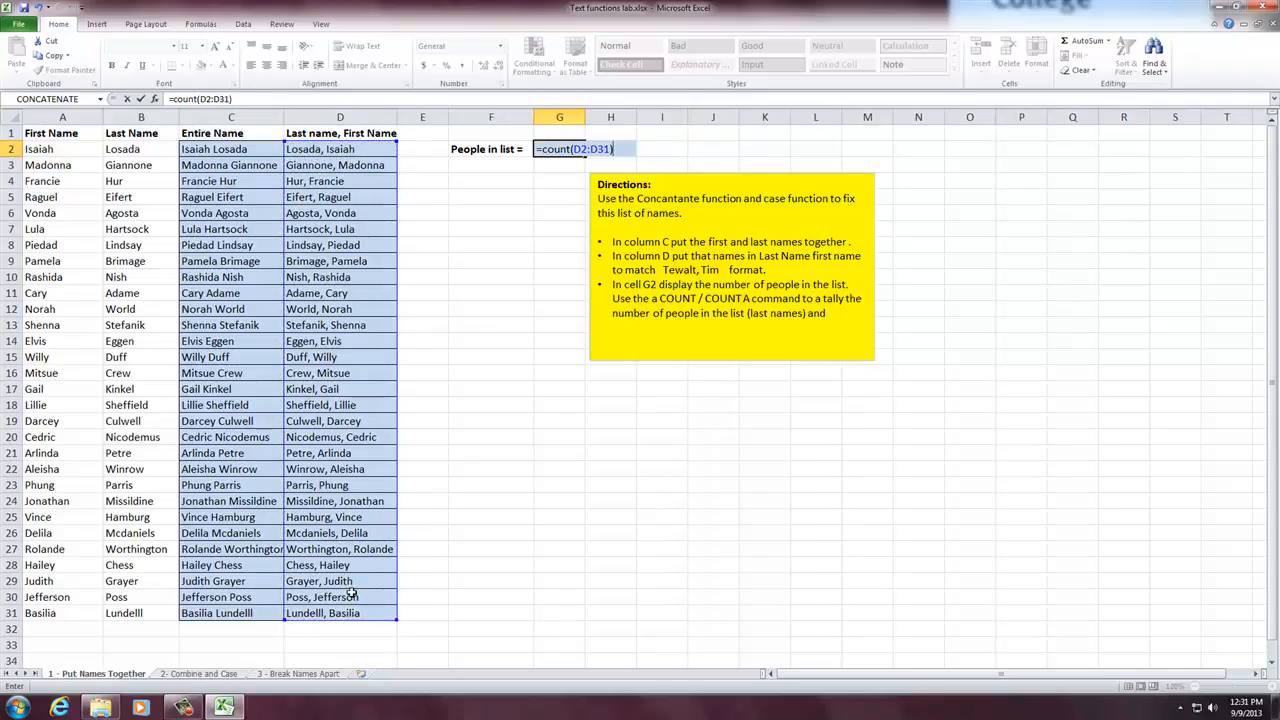
pyautogui.press('Return')
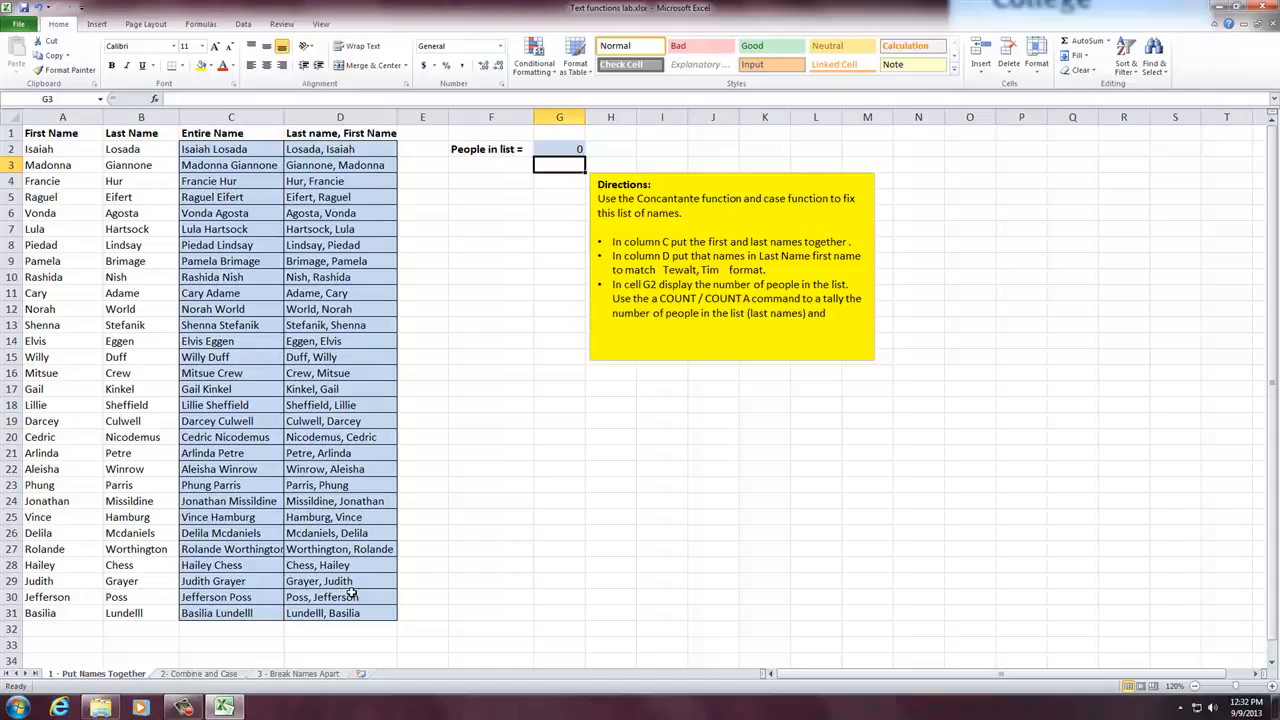
# Open the COUNT help article from G2's formula and examine its description, syntax, remarks and examples
pyautogui.click(570, 147)
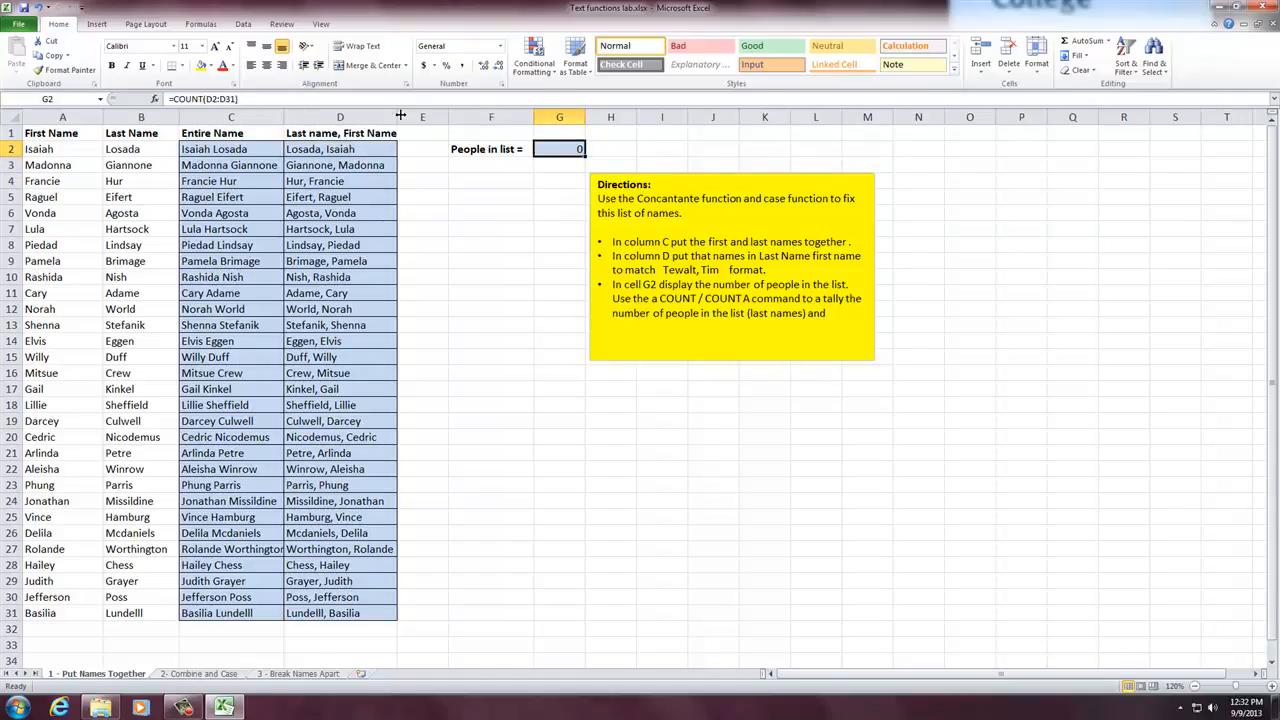
pyautogui.click(192, 98)
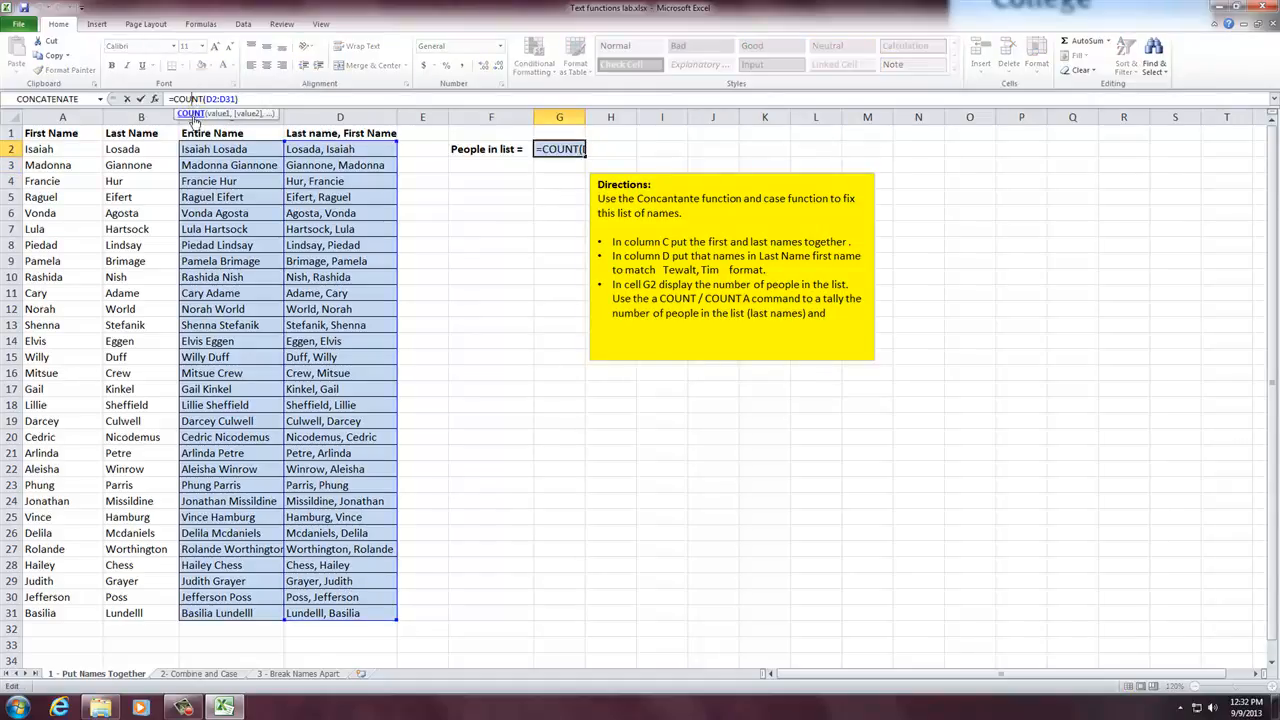
pyautogui.click(191, 113)
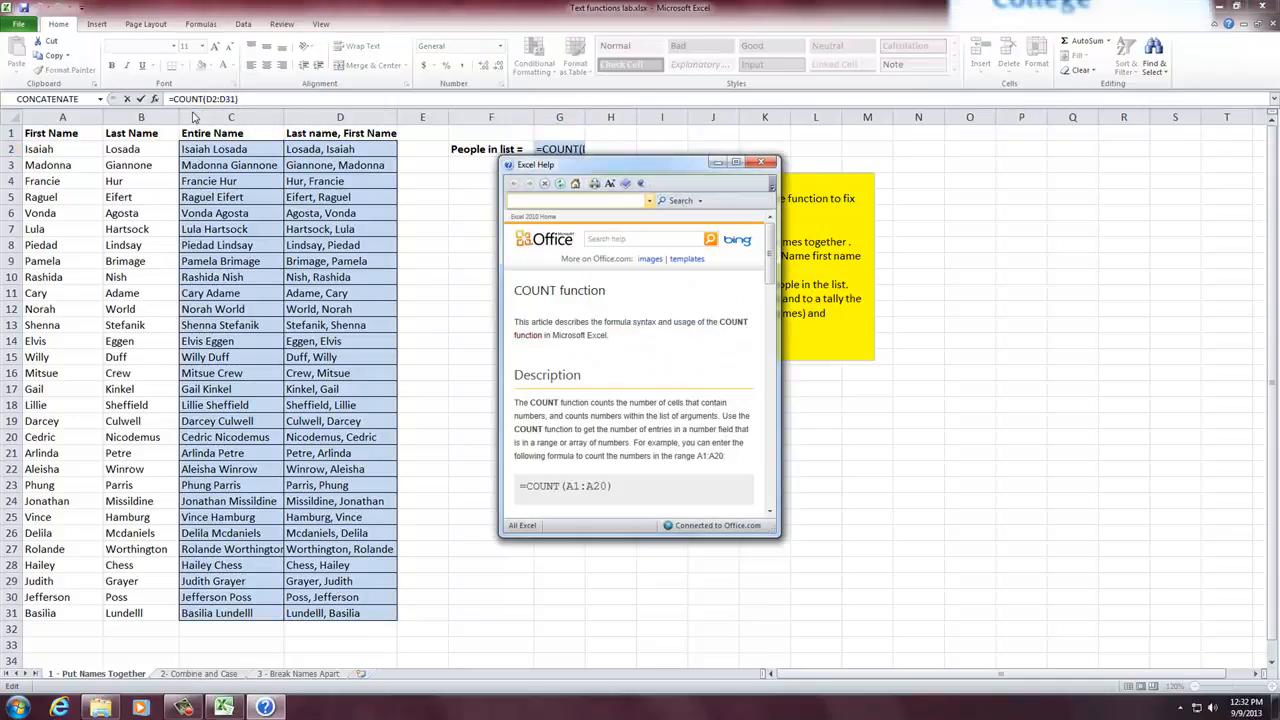
pyautogui.scroll(-10, 675, 399)
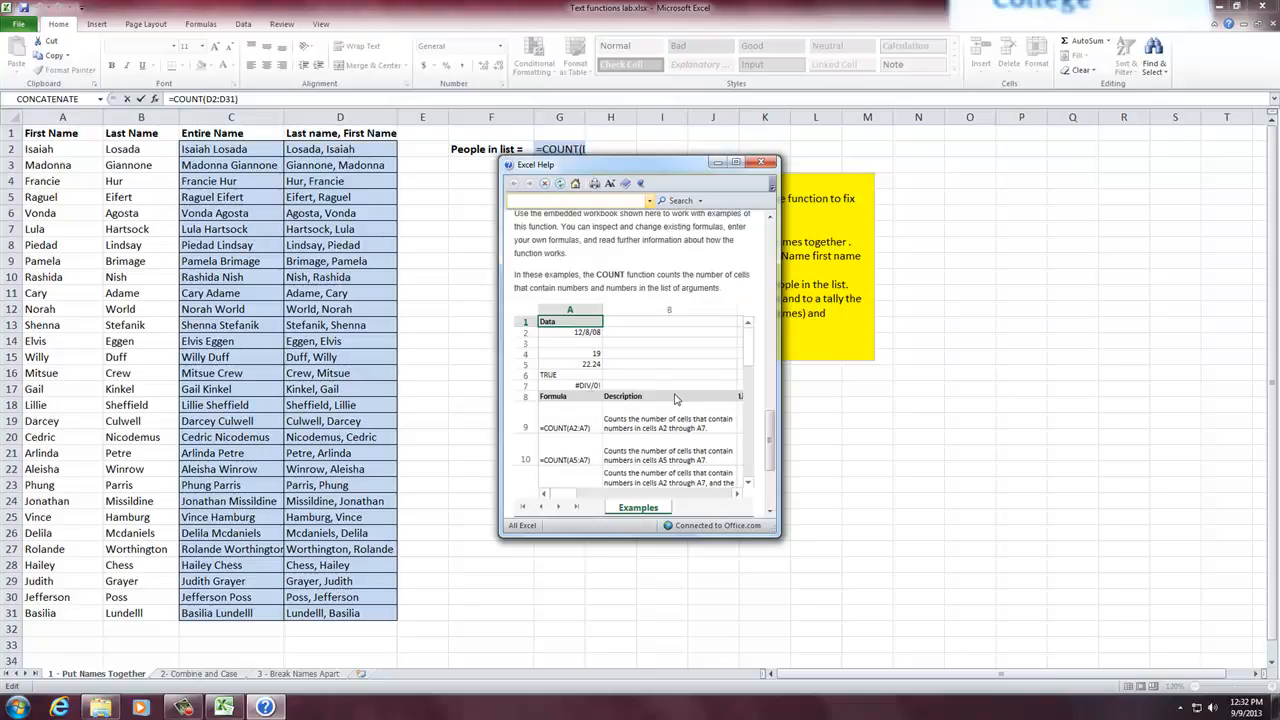
pyautogui.scroll(-3, 675, 399)
pyautogui.scroll(6, 675, 397)
pyautogui.scroll(10, 675, 398)
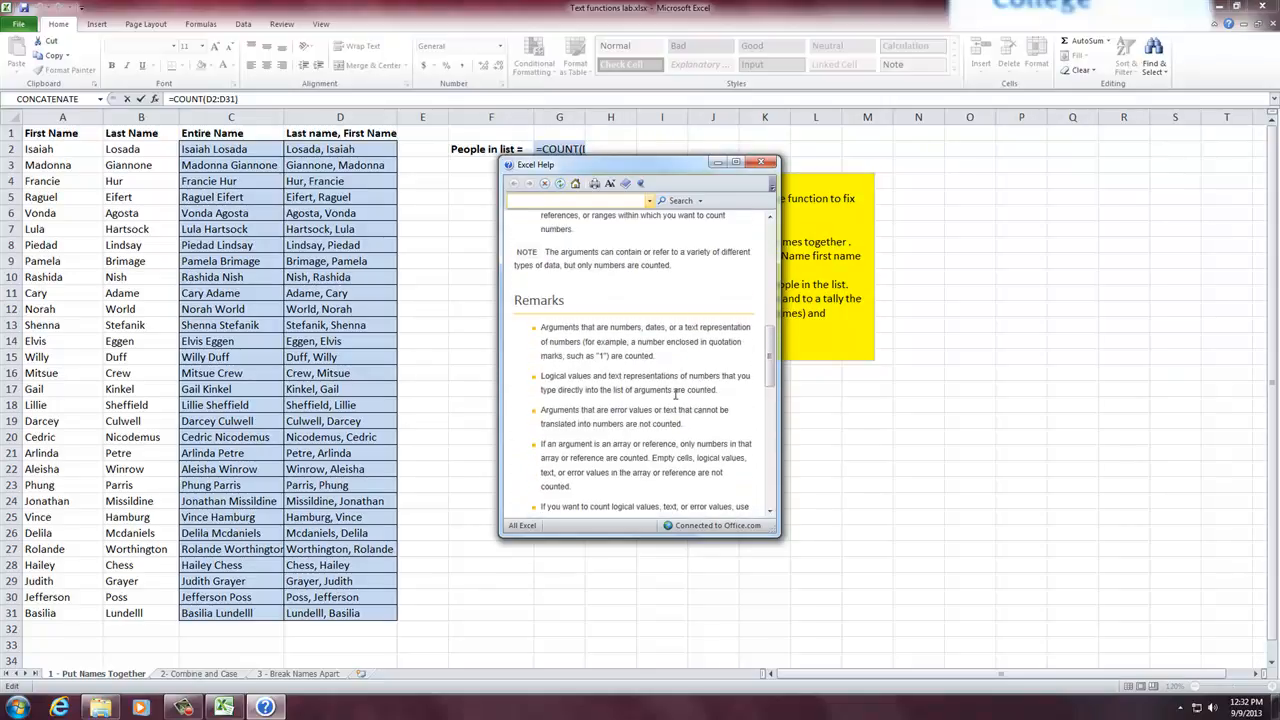
pyautogui.scroll(-2, 675, 399)
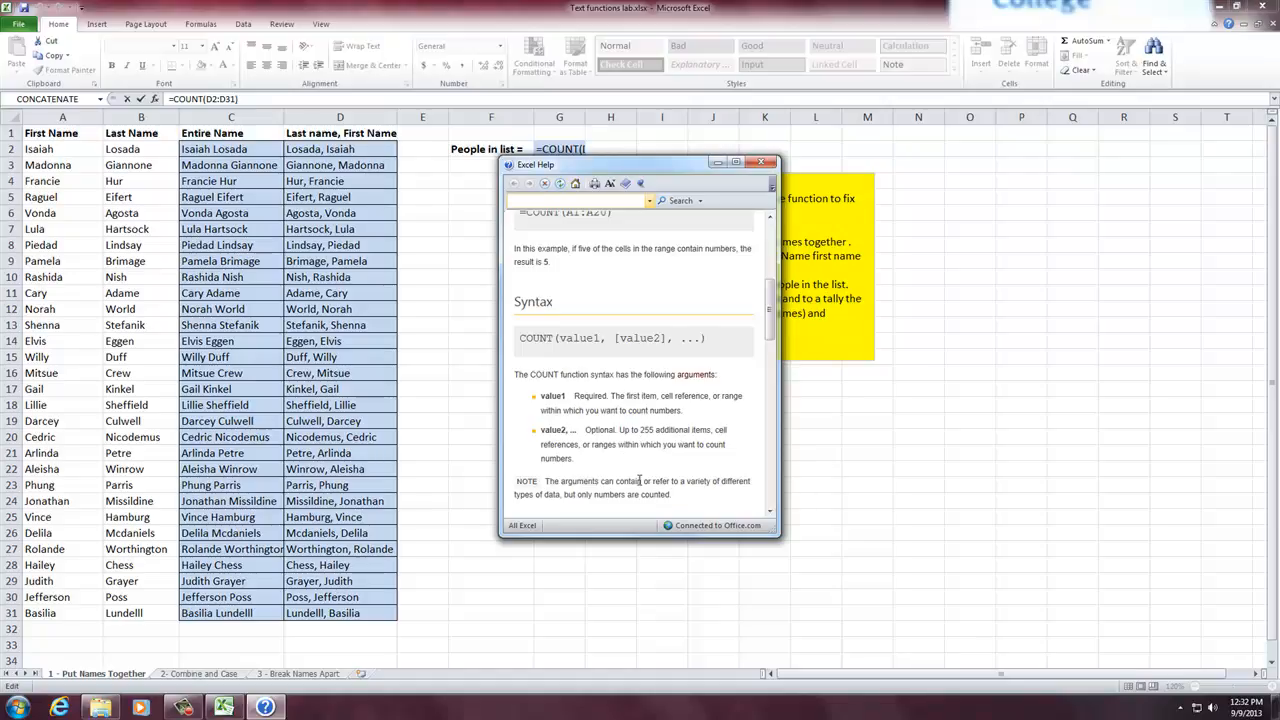
pyautogui.scroll(3, 640, 481)
pyautogui.scroll(5, 640, 481)
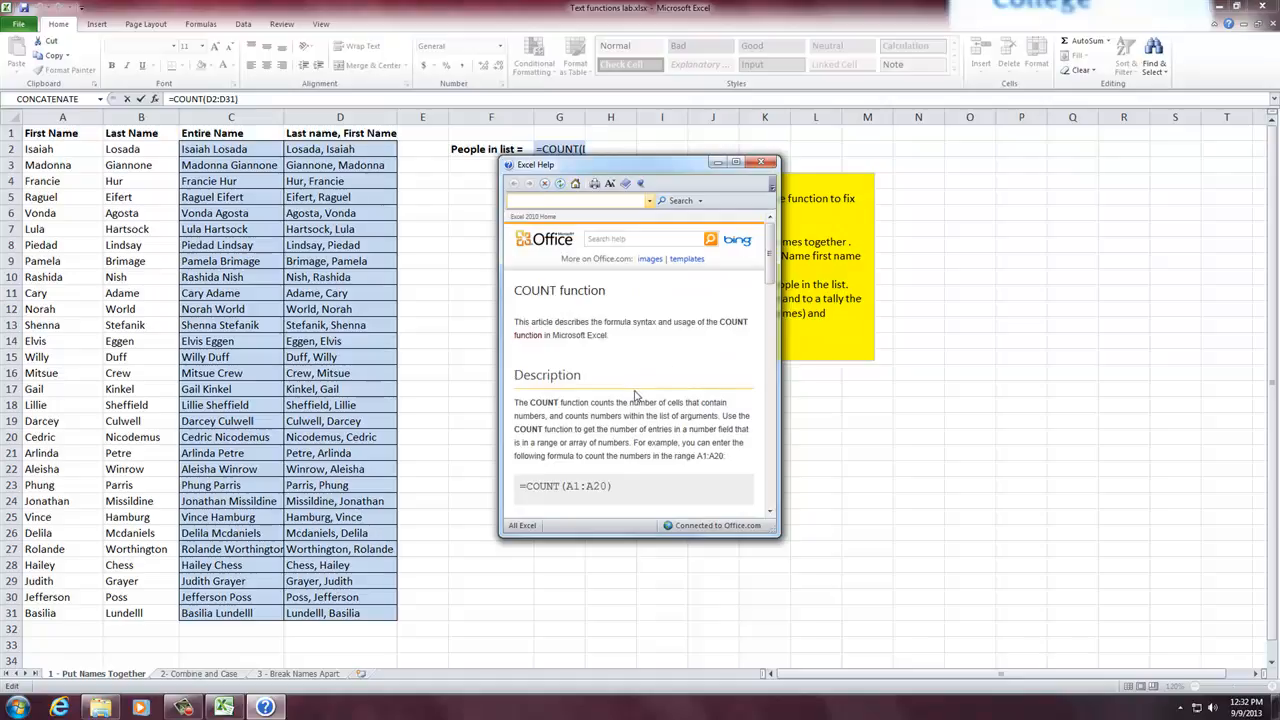
# Read the COUNT help article's description, syntax and example to check which kinds of cells the function counts
pyautogui.scroll(-1, 638, 396)
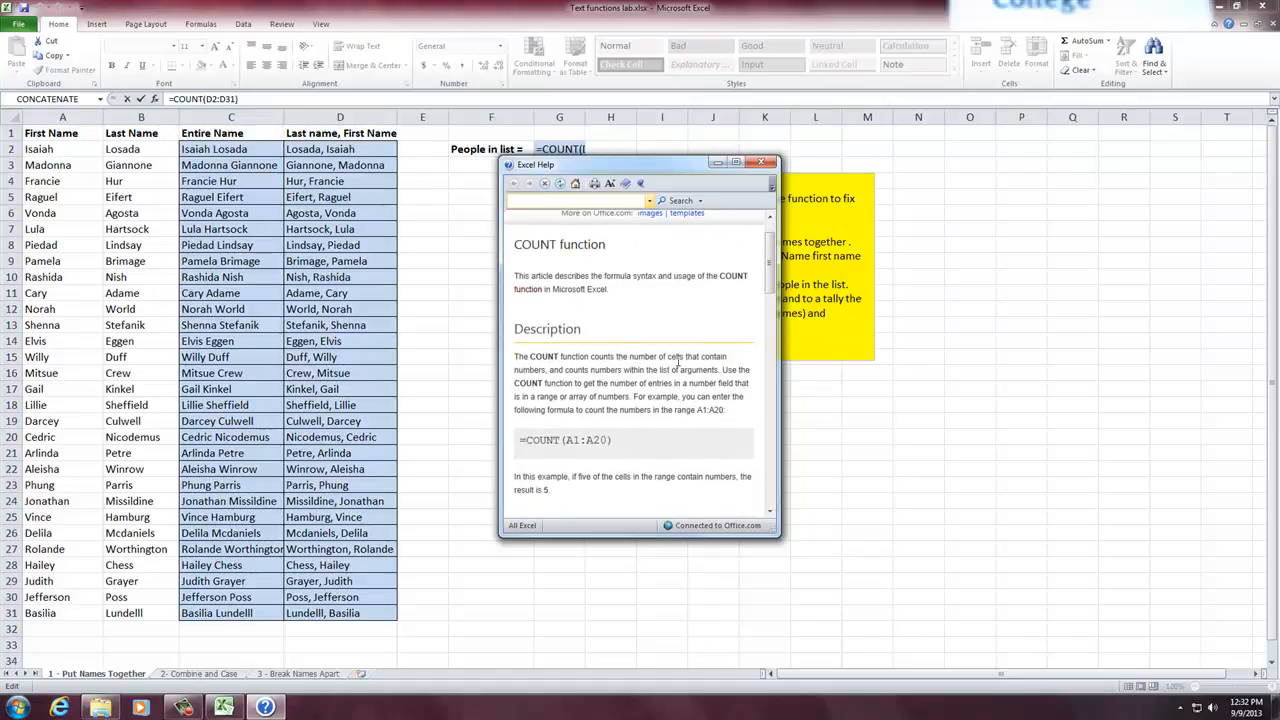
pyautogui.doubleClick(530, 370)
pyautogui.scroll(-10, 605, 410)
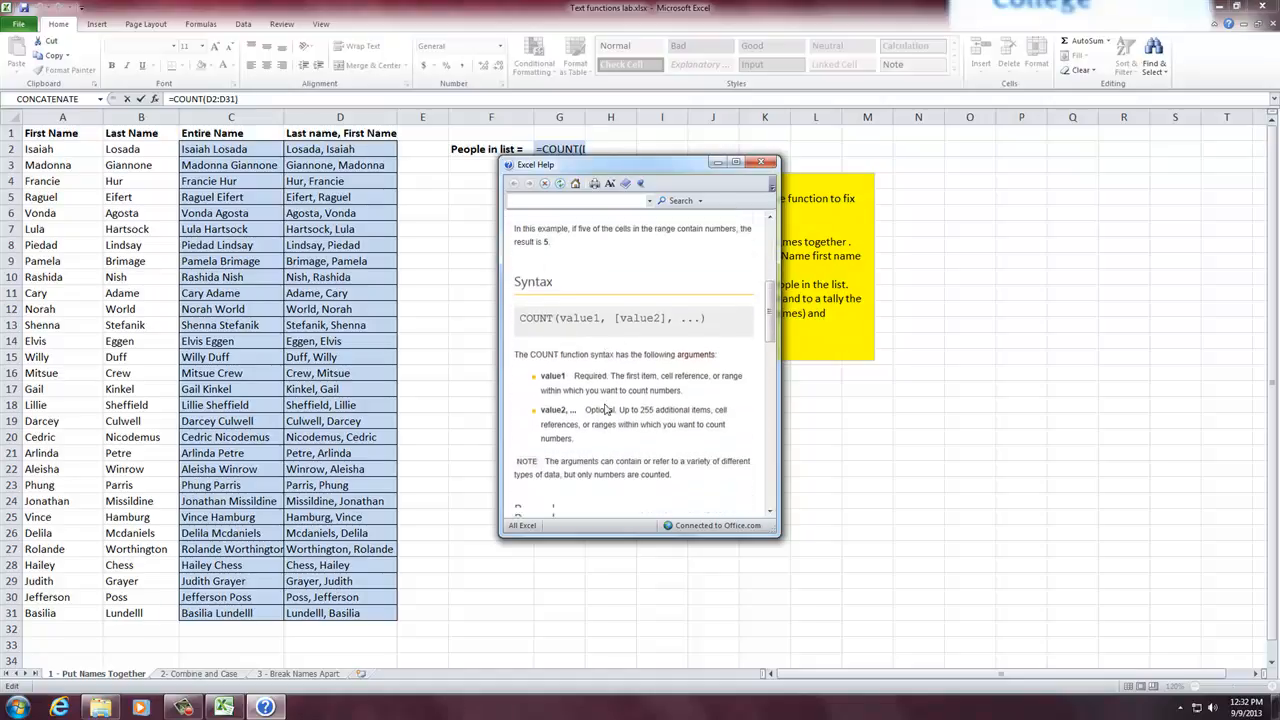
pyautogui.scroll(-10, 607, 411)
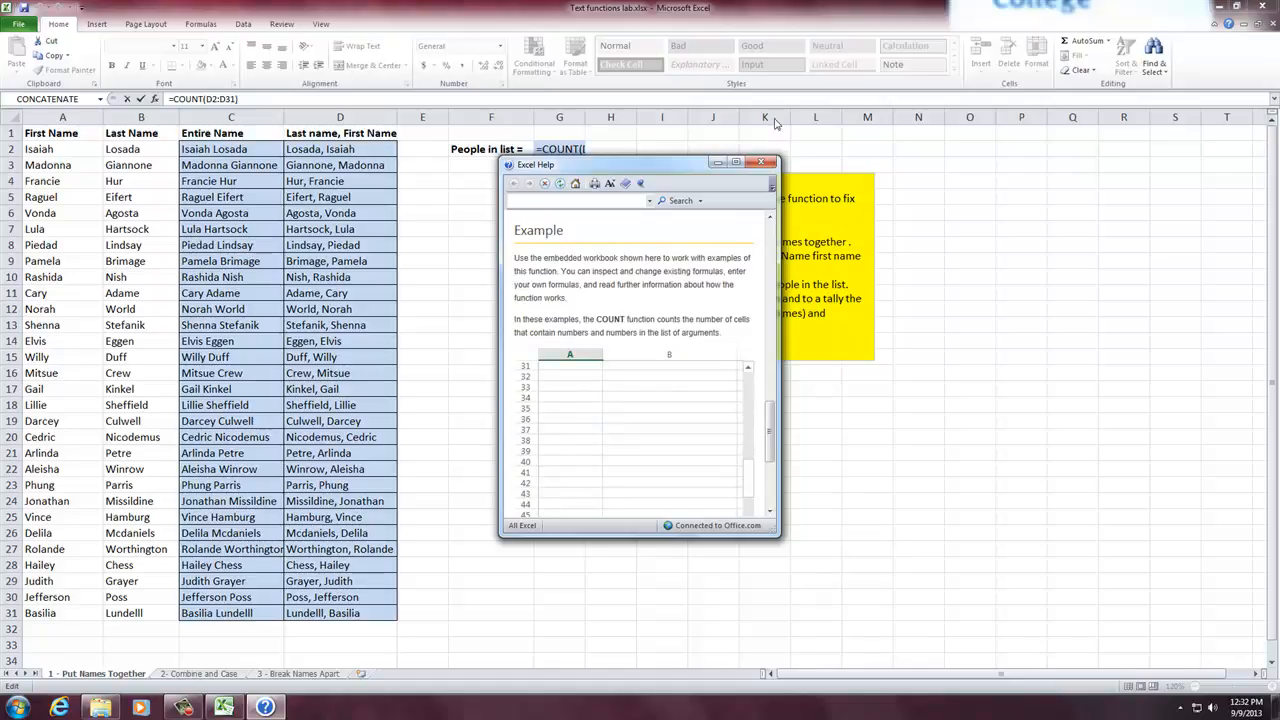
# Close the help article and change the function in G2 to COUNTA, keeping the range D2:D31
pyautogui.click(762, 162)
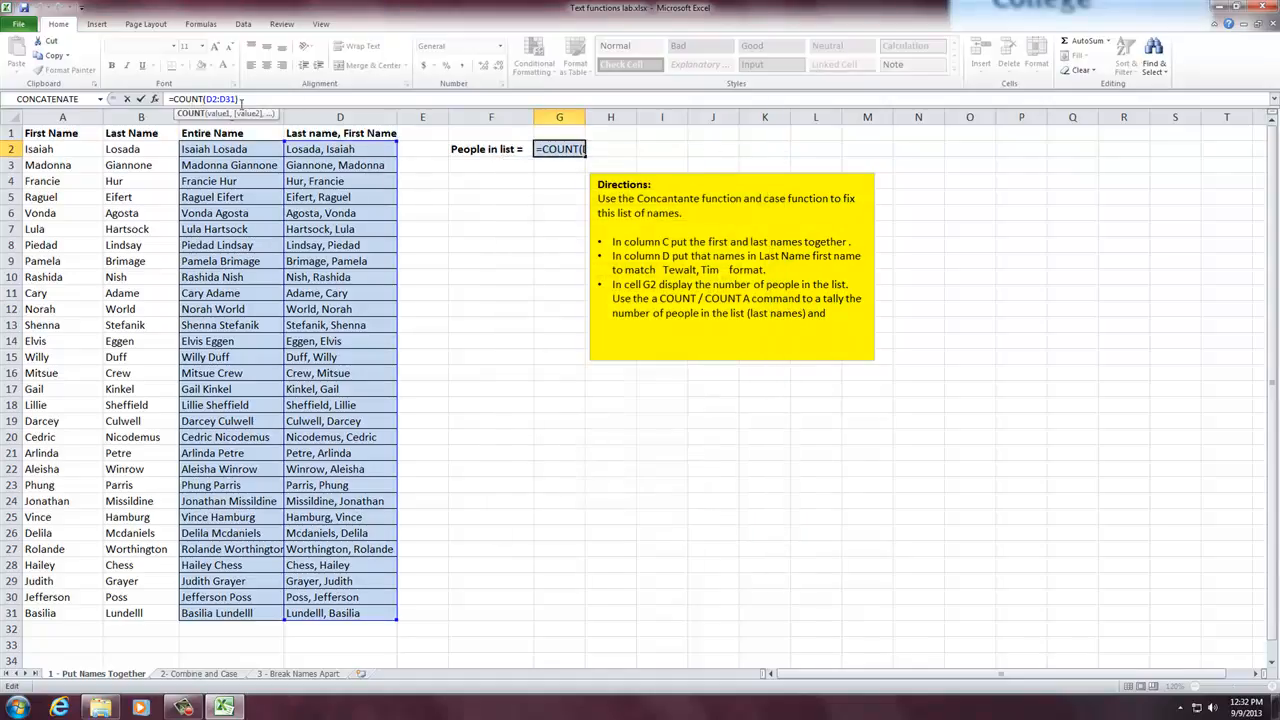
pyautogui.write('a')
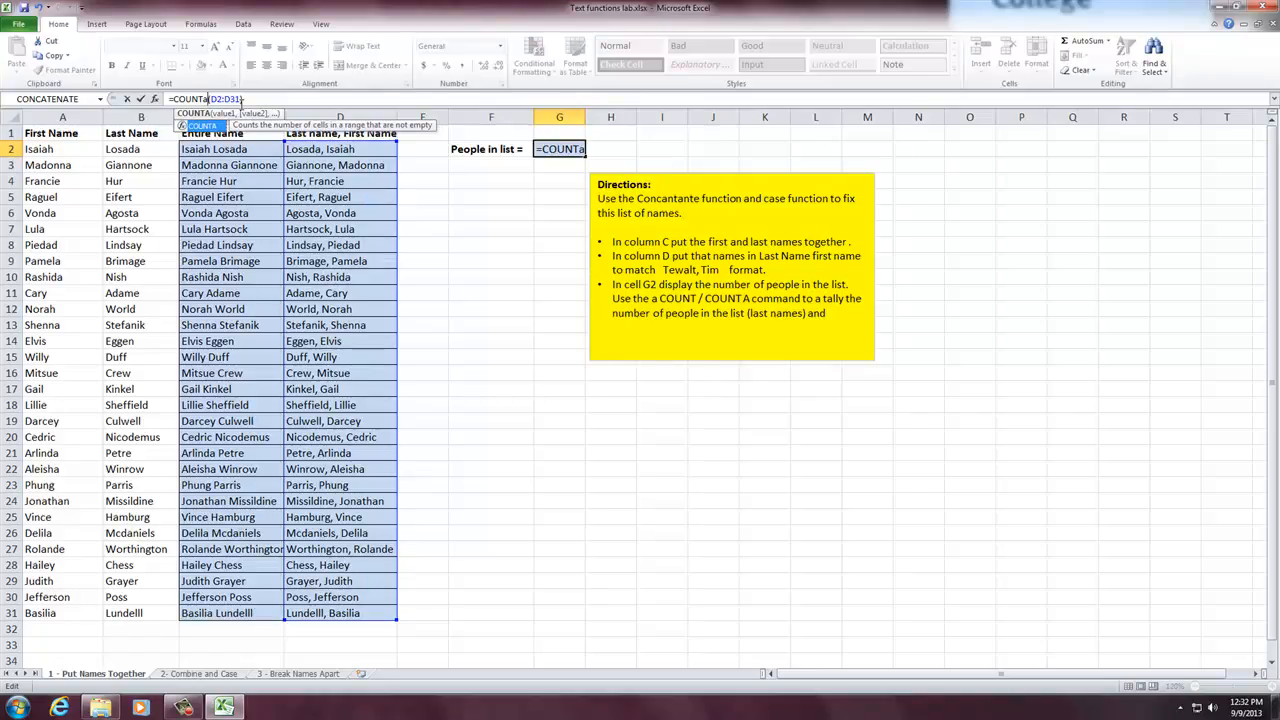
pyautogui.press('Return')
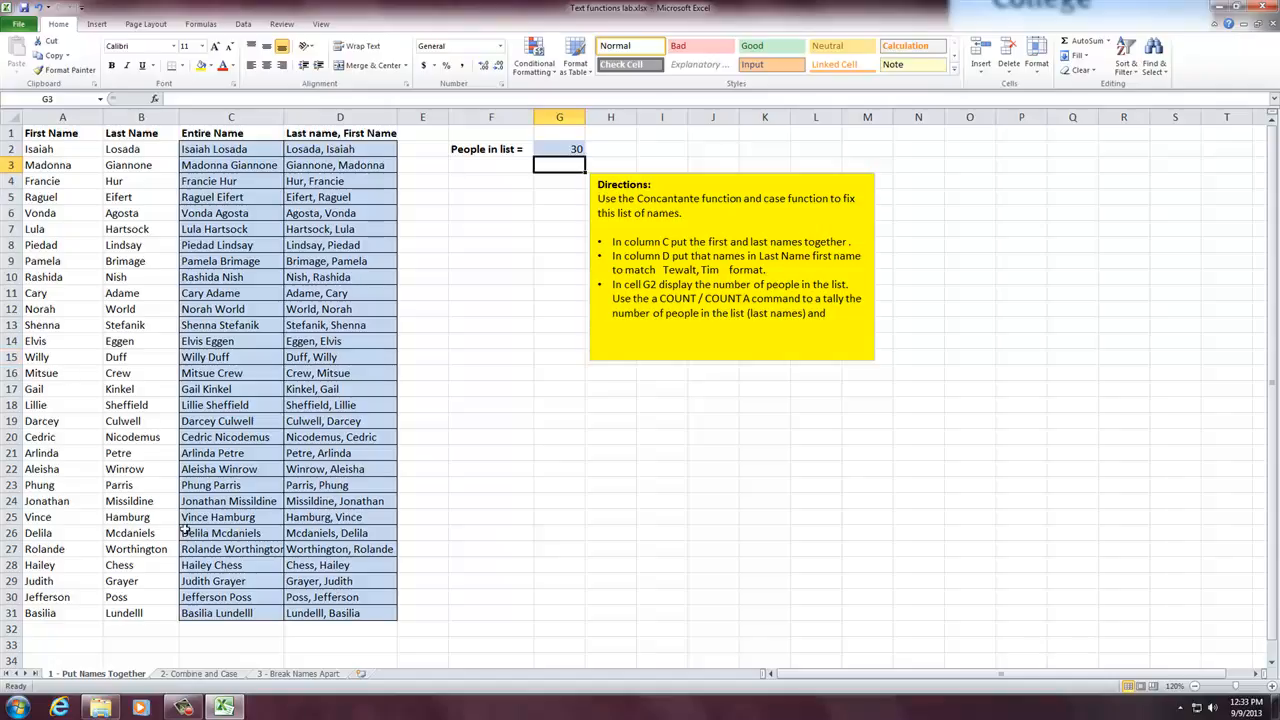
# Look briefly at the Combine and Case and Break Names Apart sheets and return to Put Names Together
pyautogui.click(199, 674)
pyautogui.click(305, 674)
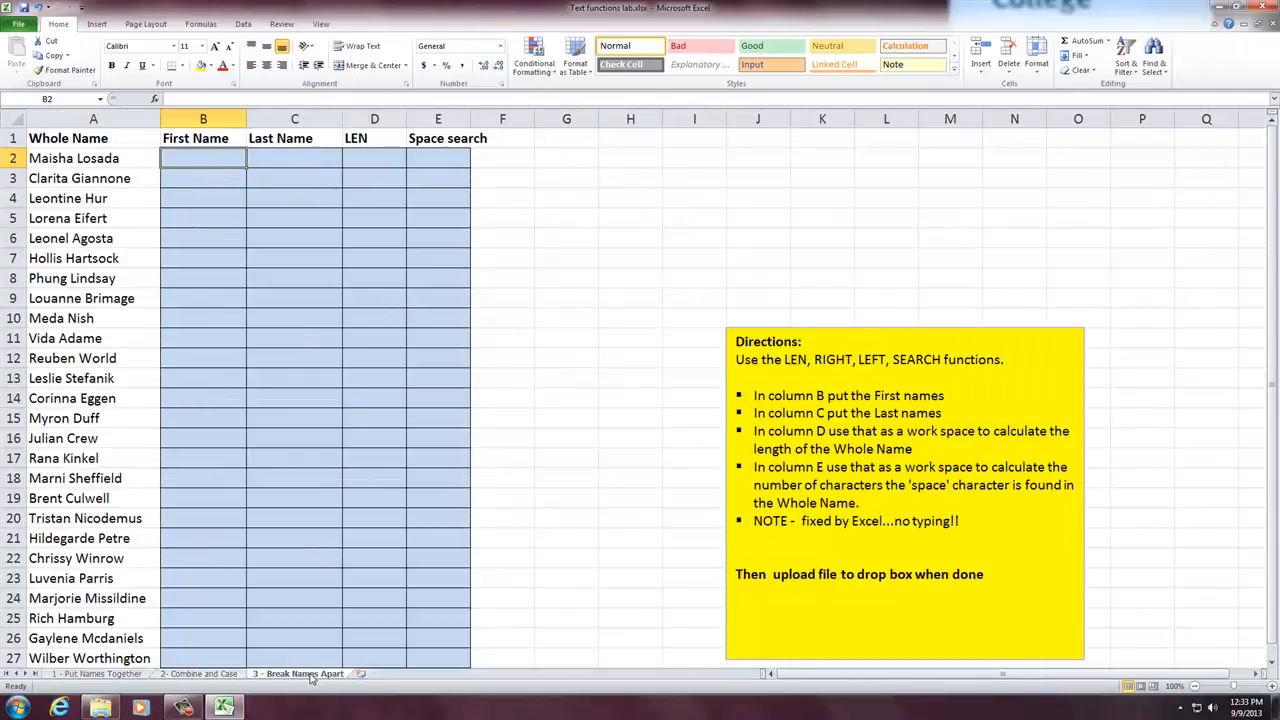
pyautogui.click(214, 674)
pyautogui.click(108, 674)
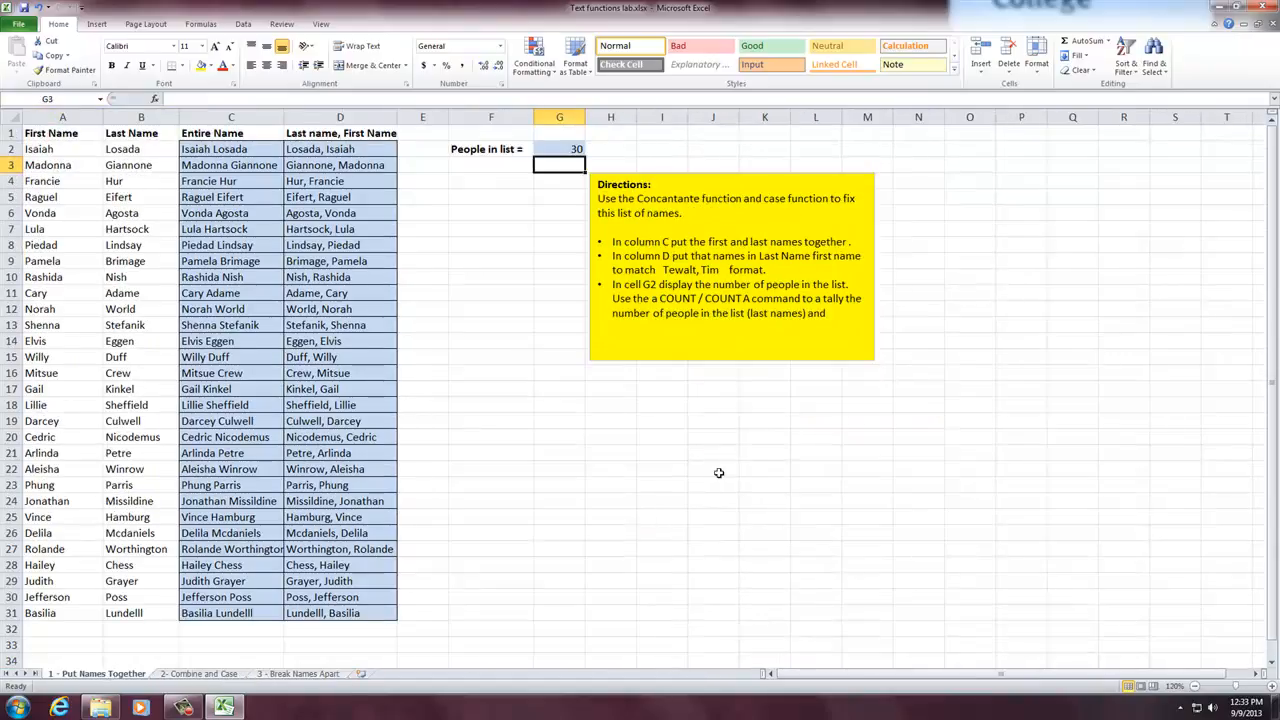
# Extend the yellow Directions text box downward to fit its closing note about fixing sheet 2
pyautogui.click(730, 313)
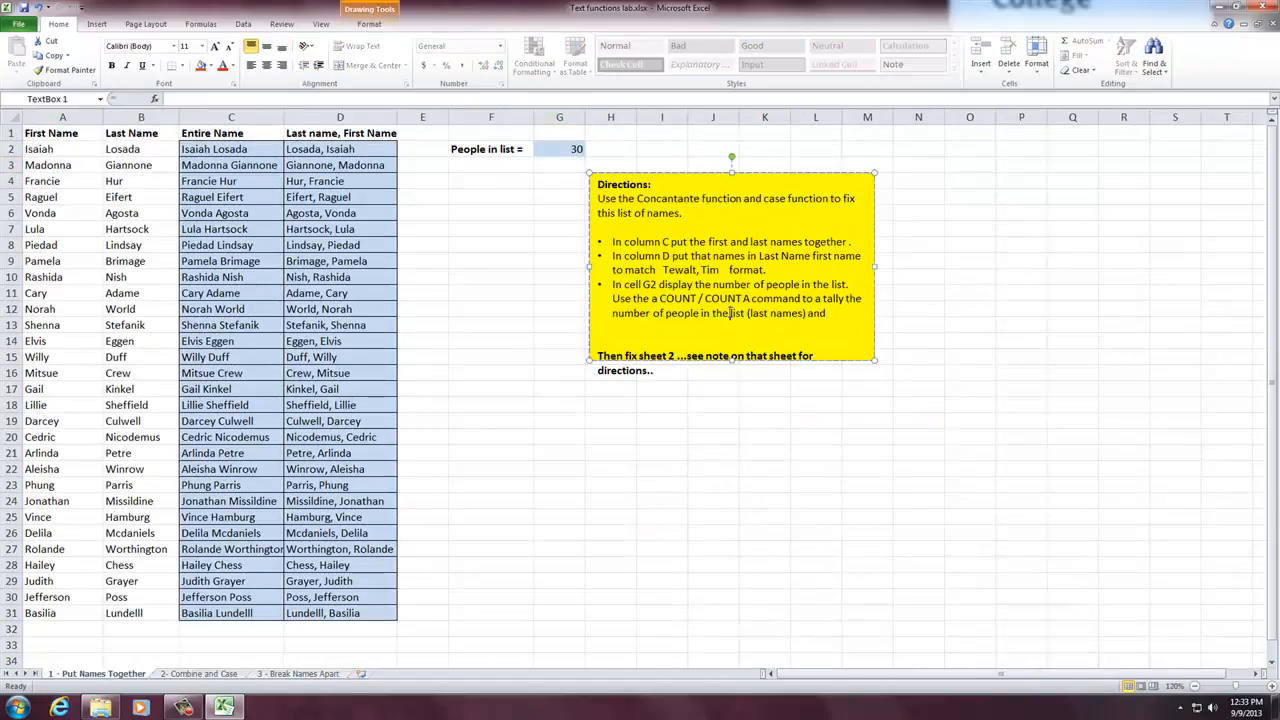
pyautogui.click(543, 420)
pyautogui.click(785, 284)
pyautogui.moveTo(731, 362); pyautogui.dragTo(736, 400)
pyautogui.click(559, 404)
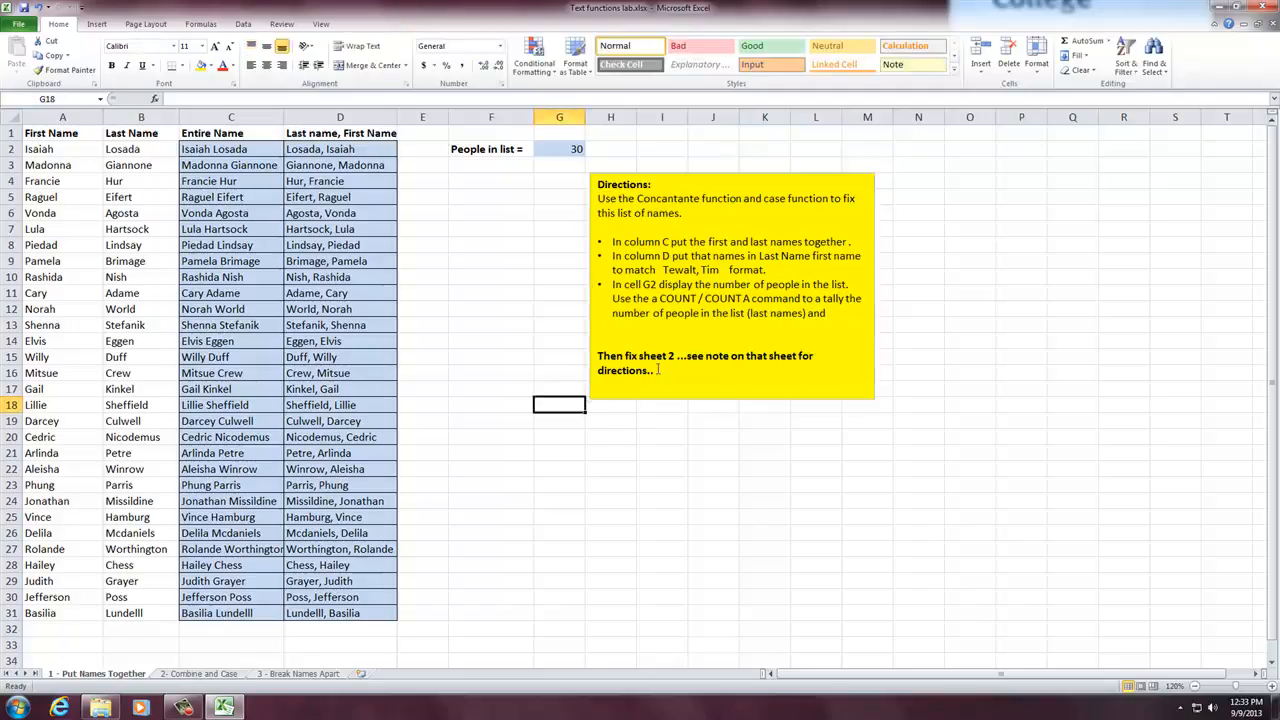
# Review the directions on the Combine and Case and Break Names Apart sheets, ending back on the first sheet
pyautogui.click(215, 675)
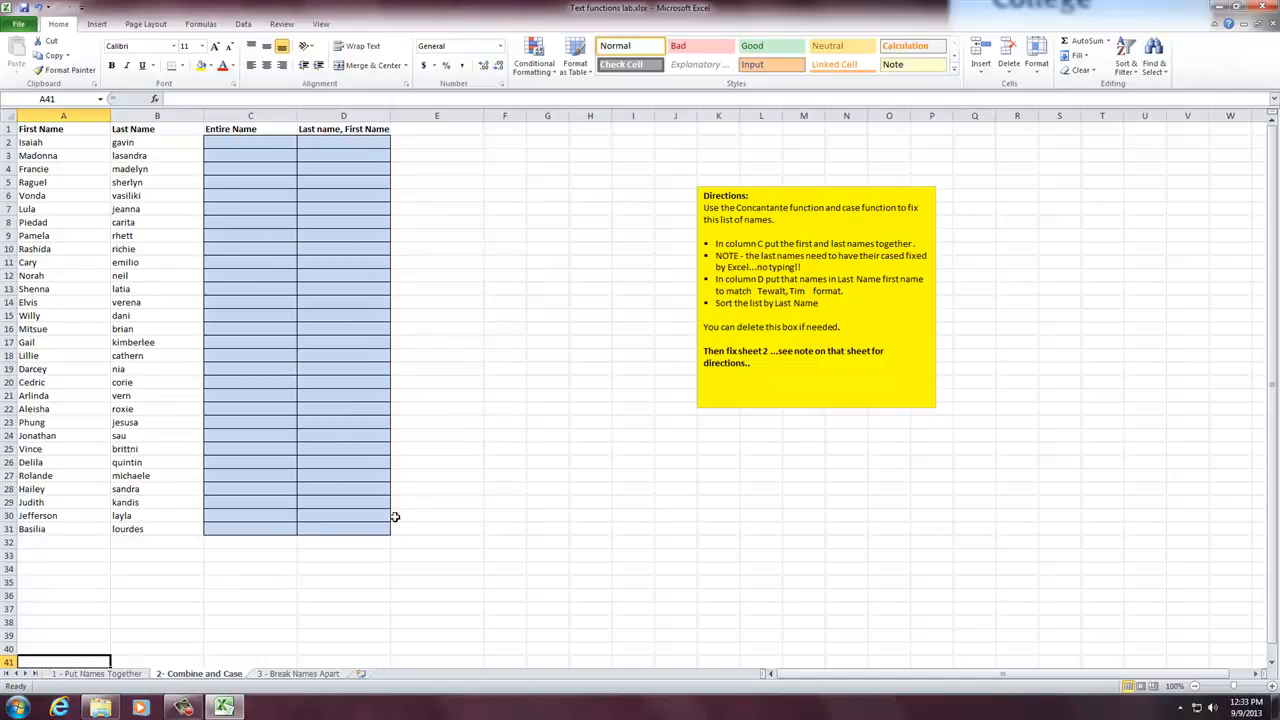
pyautogui.click(305, 674)
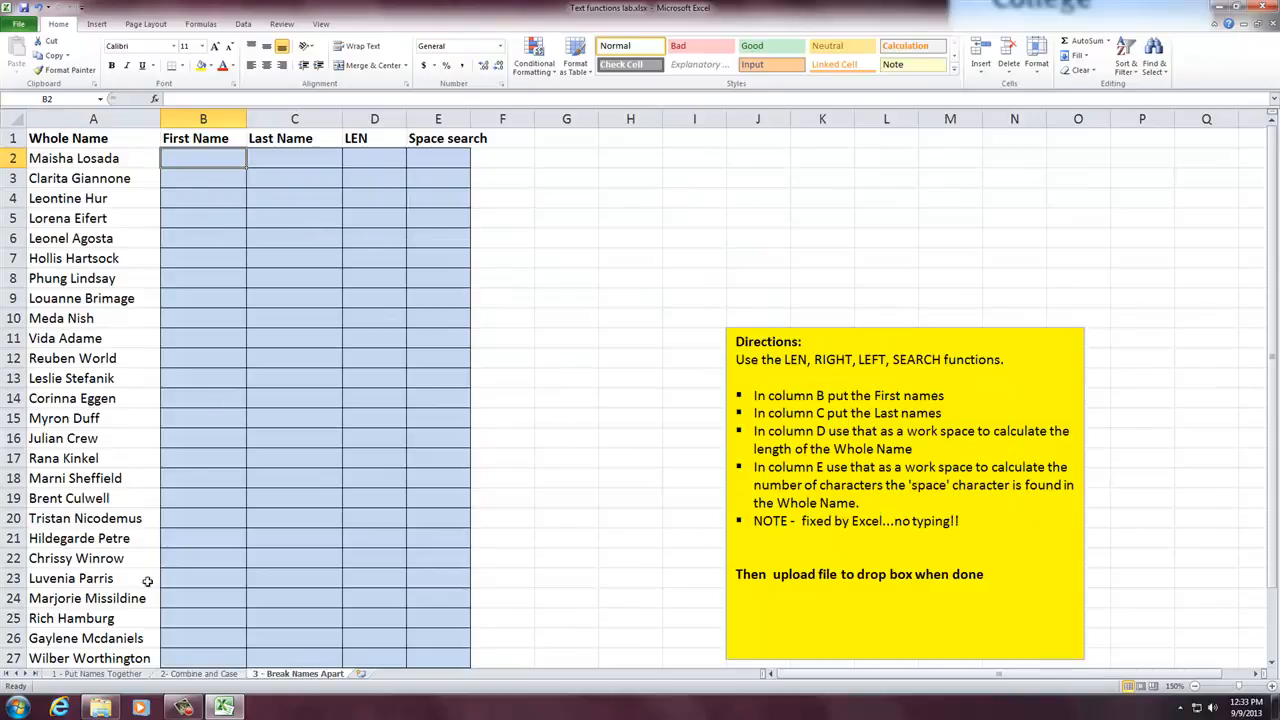
pyautogui.click(95, 674)
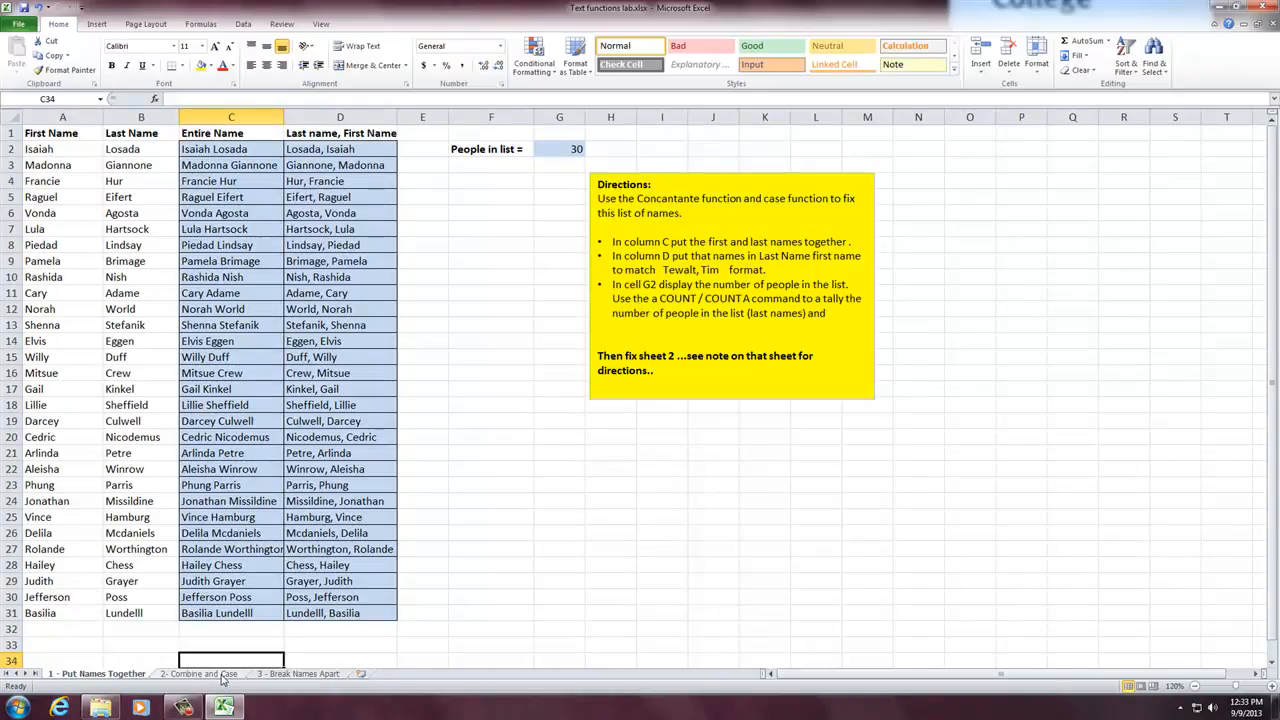
pyautogui.moveTo(185, 707)
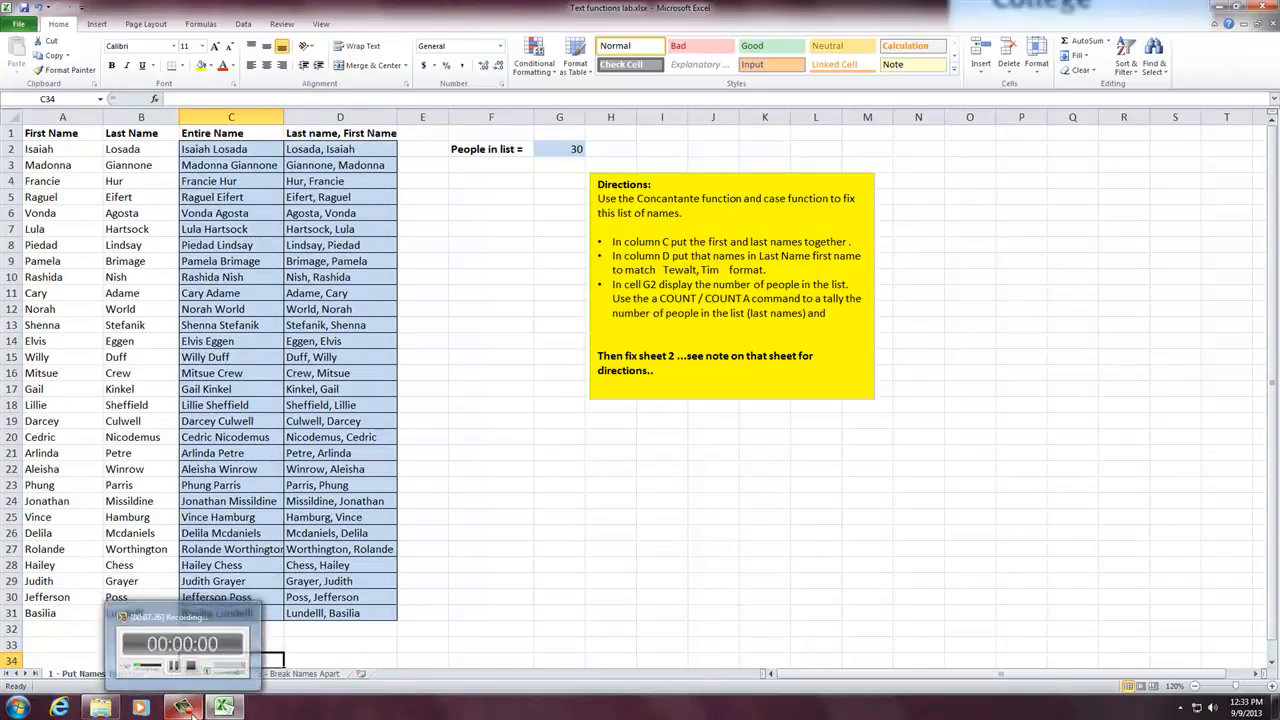